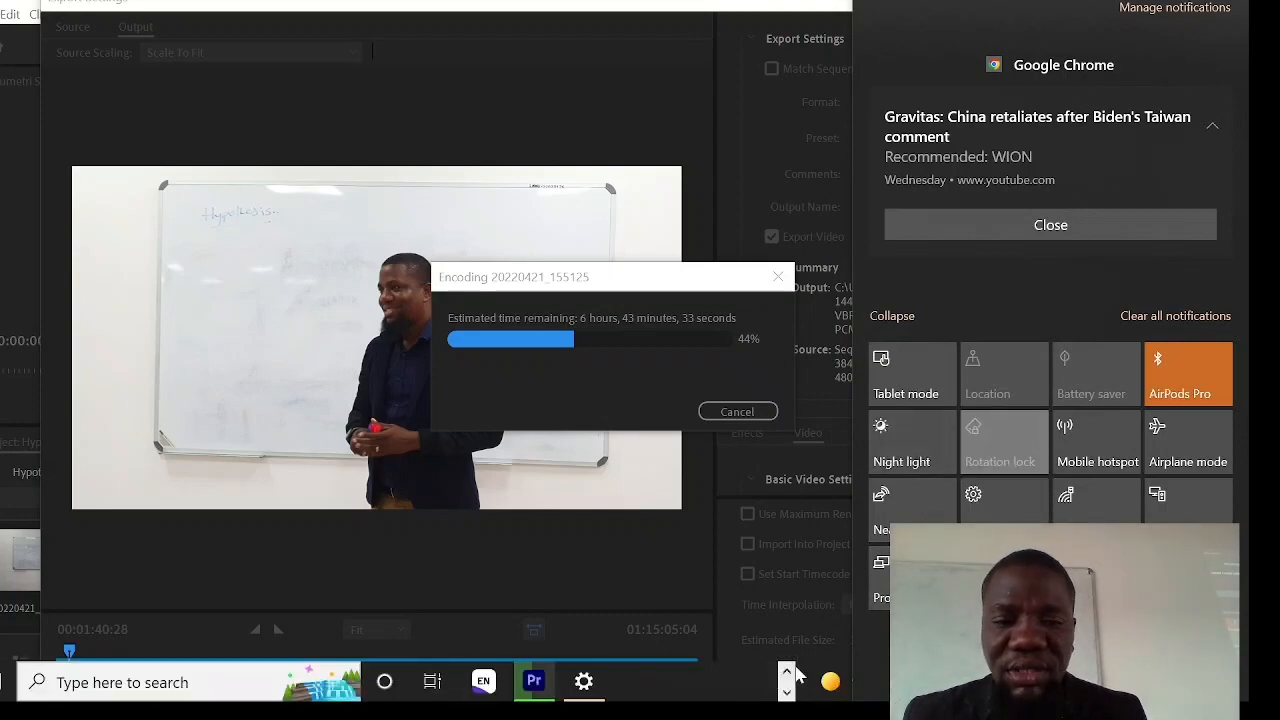
Switch to Stata and open the "anova sample" dataset from the Desktop
{"action": "left_click", "coordinate": [788, 678]}
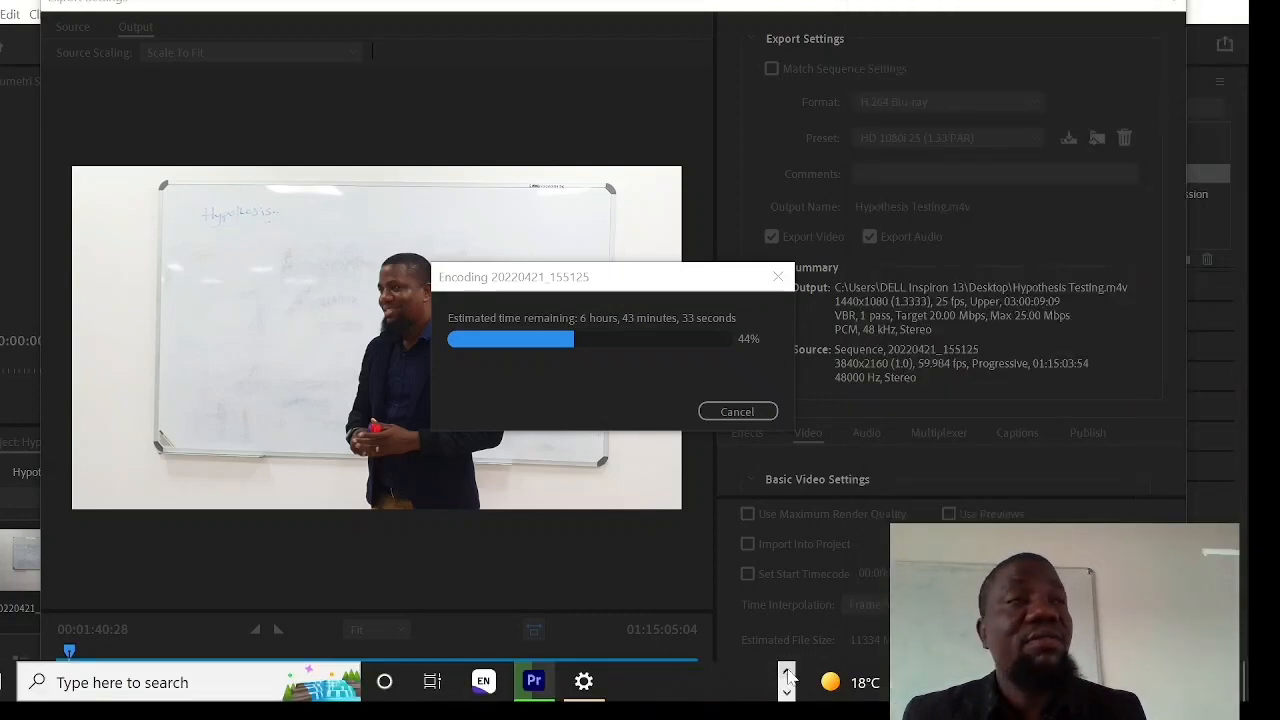
{"action": "left_click", "coordinate": [713, 690]}
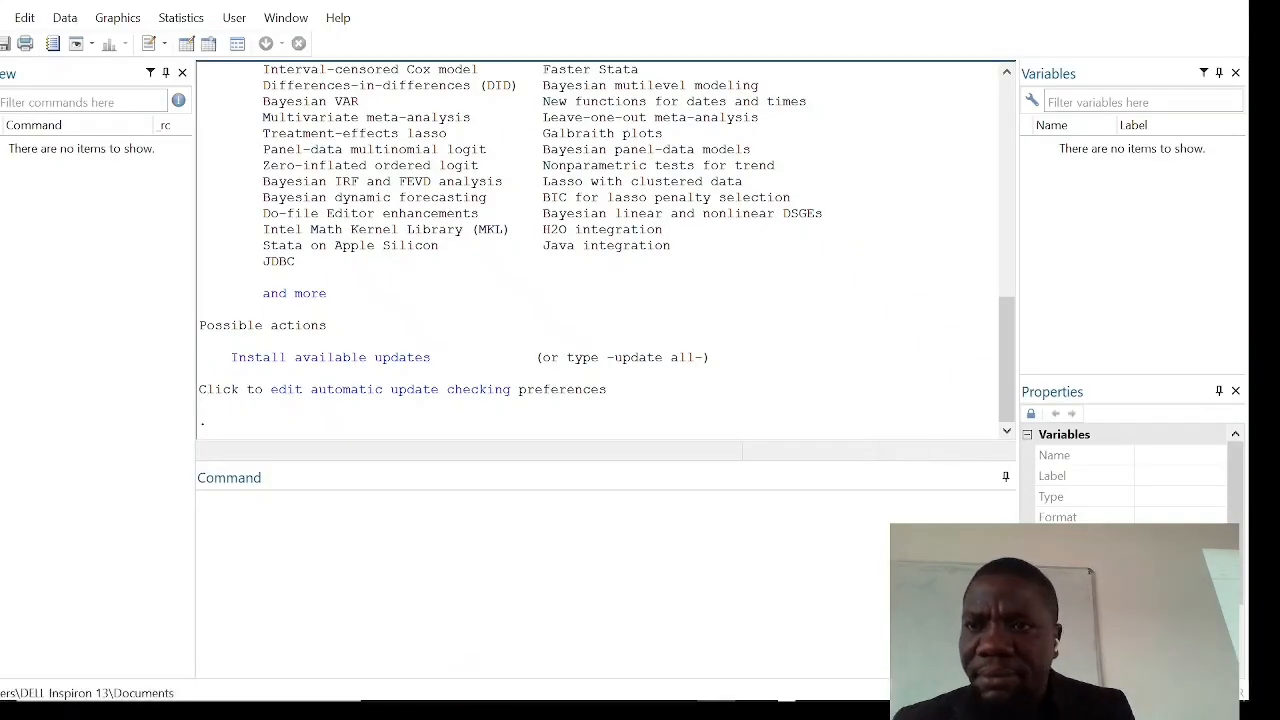
{"action": "key", "text": "alt+f"}
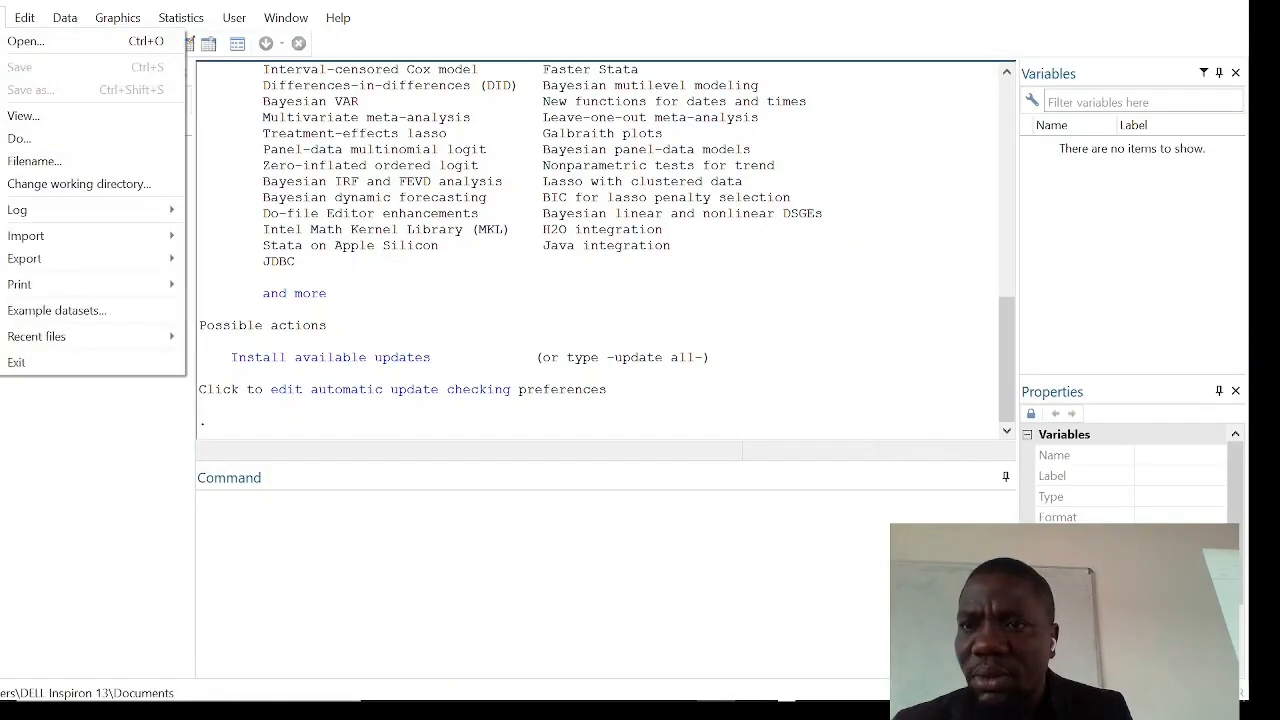
{"action": "key", "text": "Escape"}
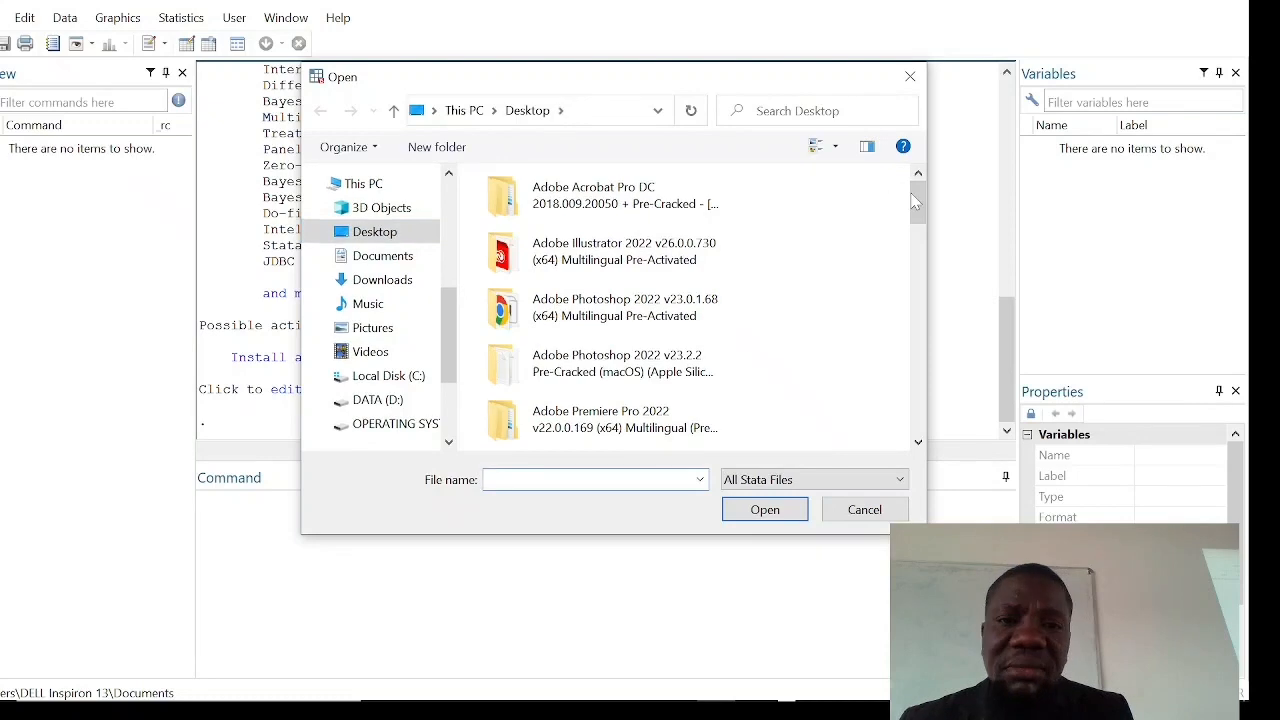
{"action": "left_click_drag", "start_coordinate": [912, 194], "coordinate": [918, 420]}
{"action": "left_click", "coordinate": [575, 425]}
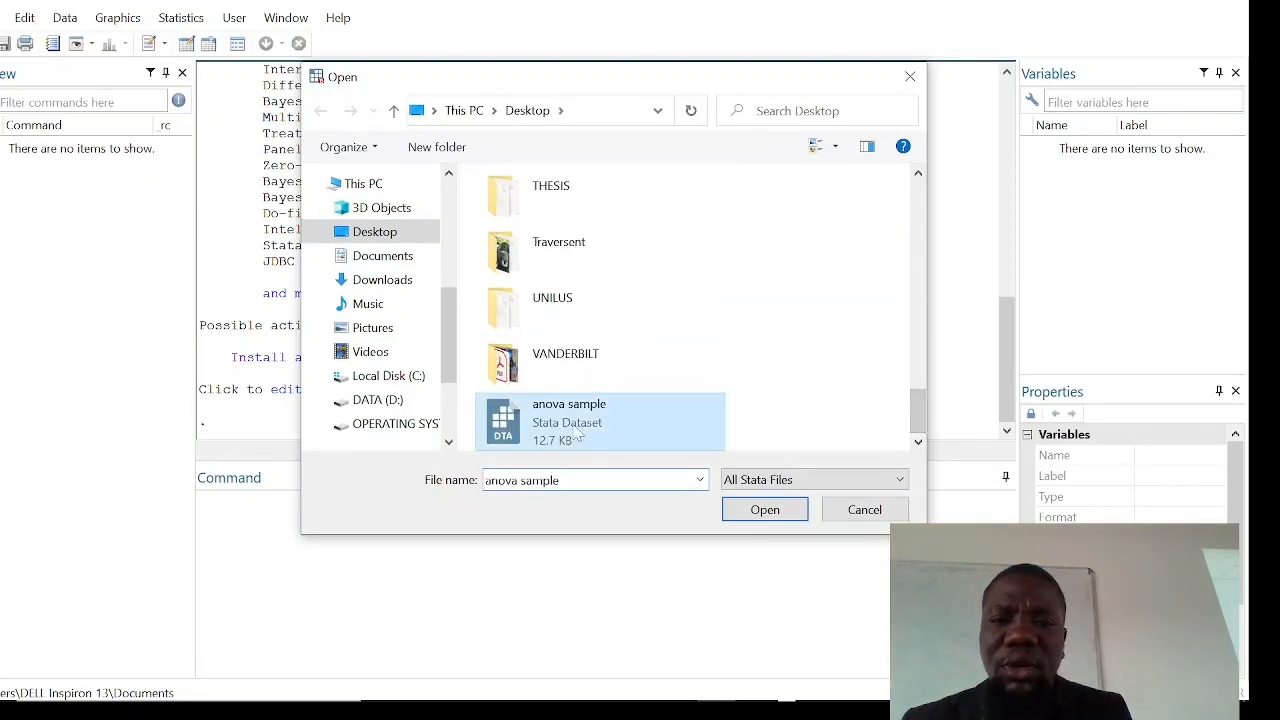
{"action": "left_click", "coordinate": [765, 510]}
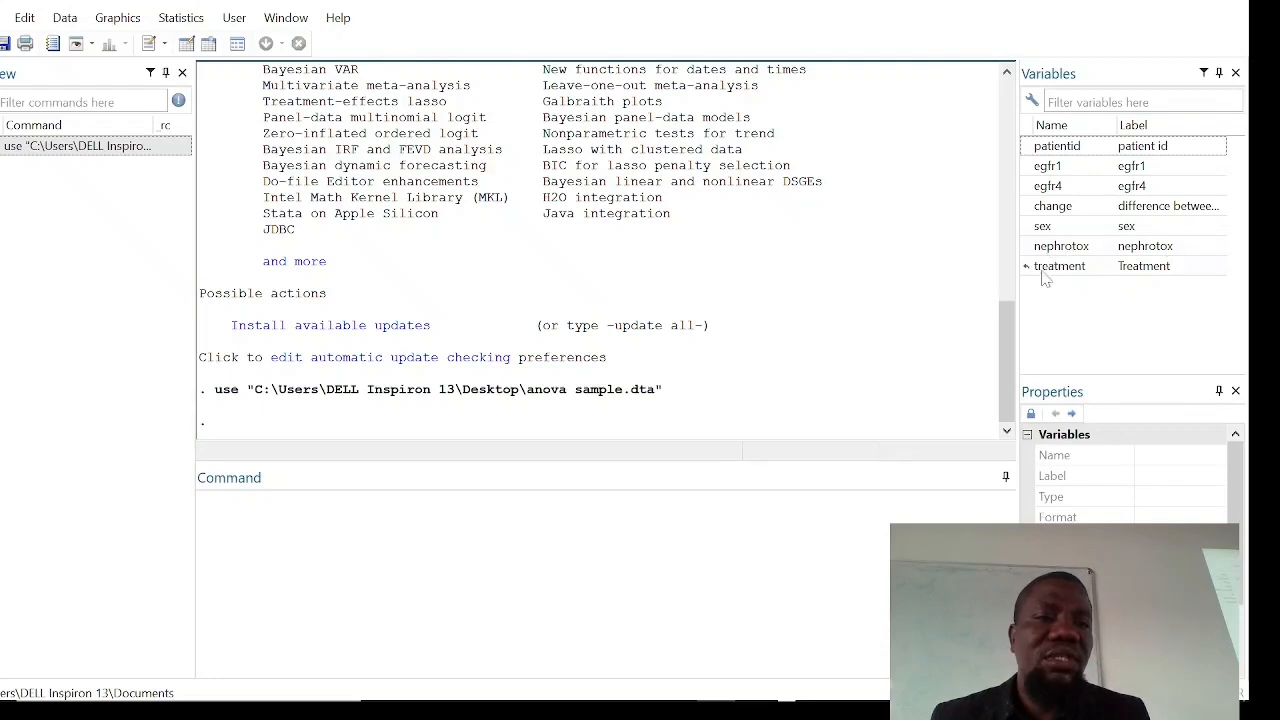
Run browse to inspect the dataset's variables and observations, and close the data browser
{"action": "left_click", "coordinate": [200, 499]}
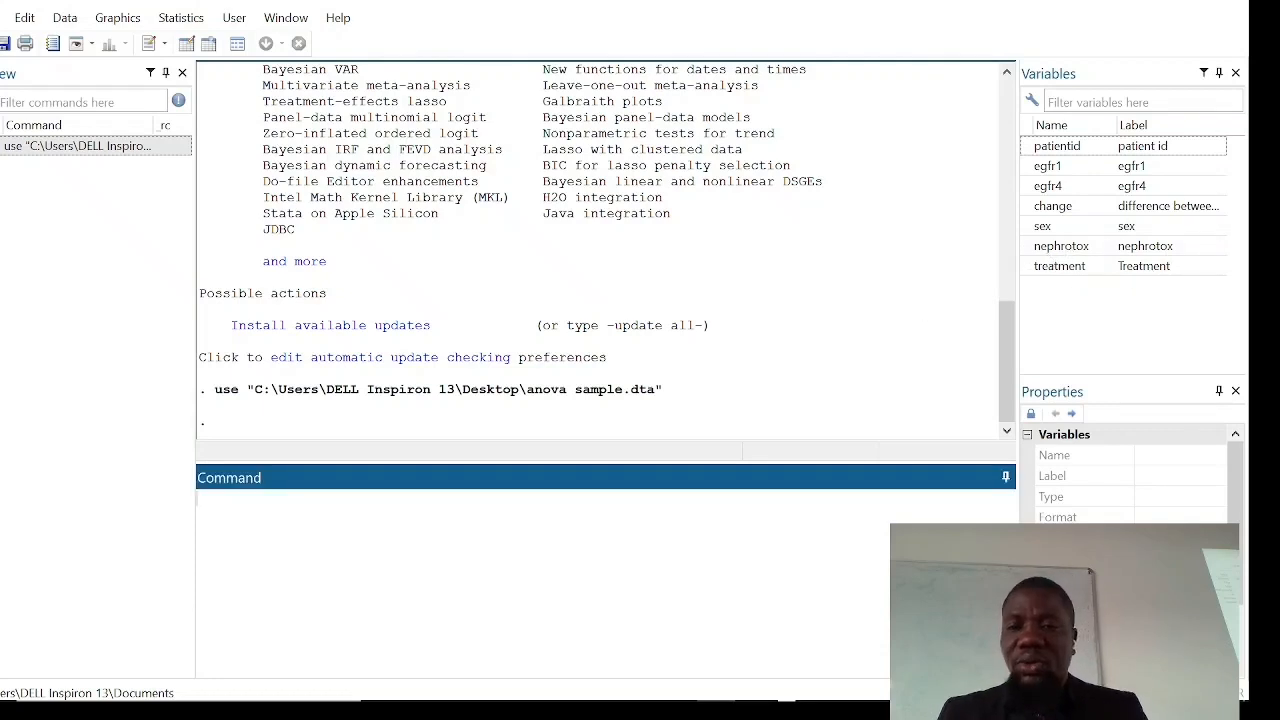
{"action": "type", "text": "browse"}
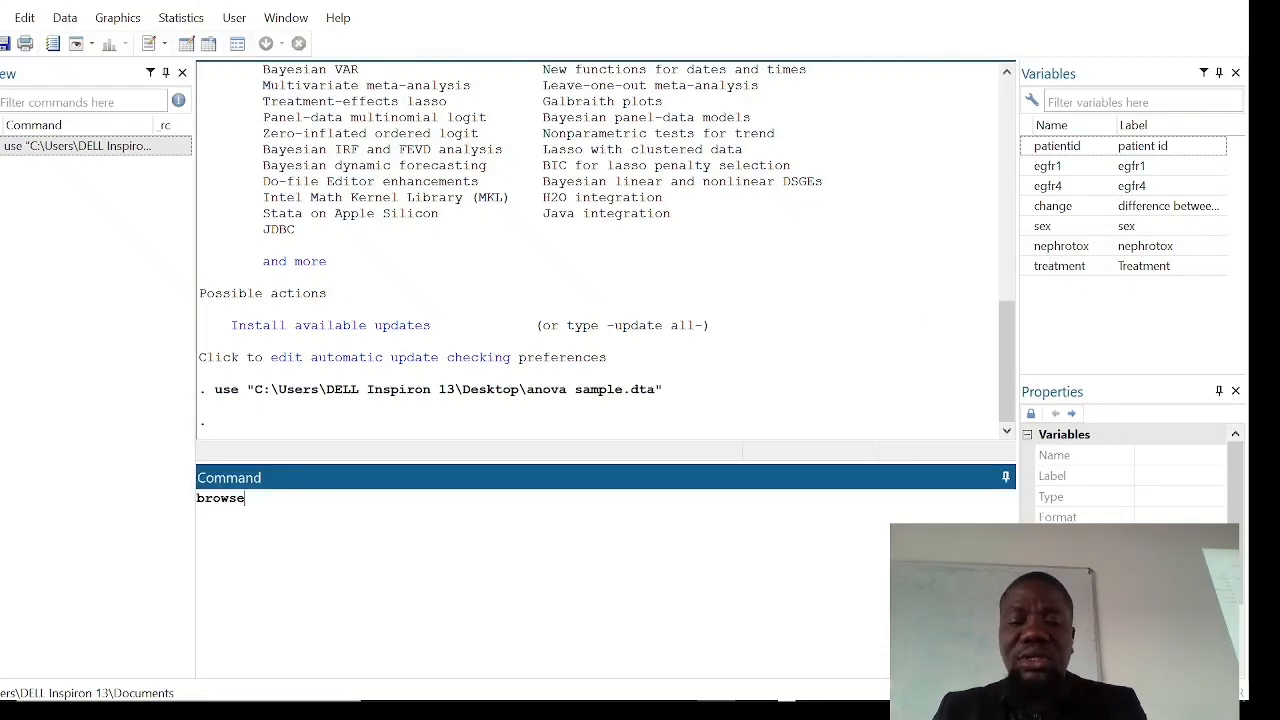
{"action": "key", "text": "Return"}
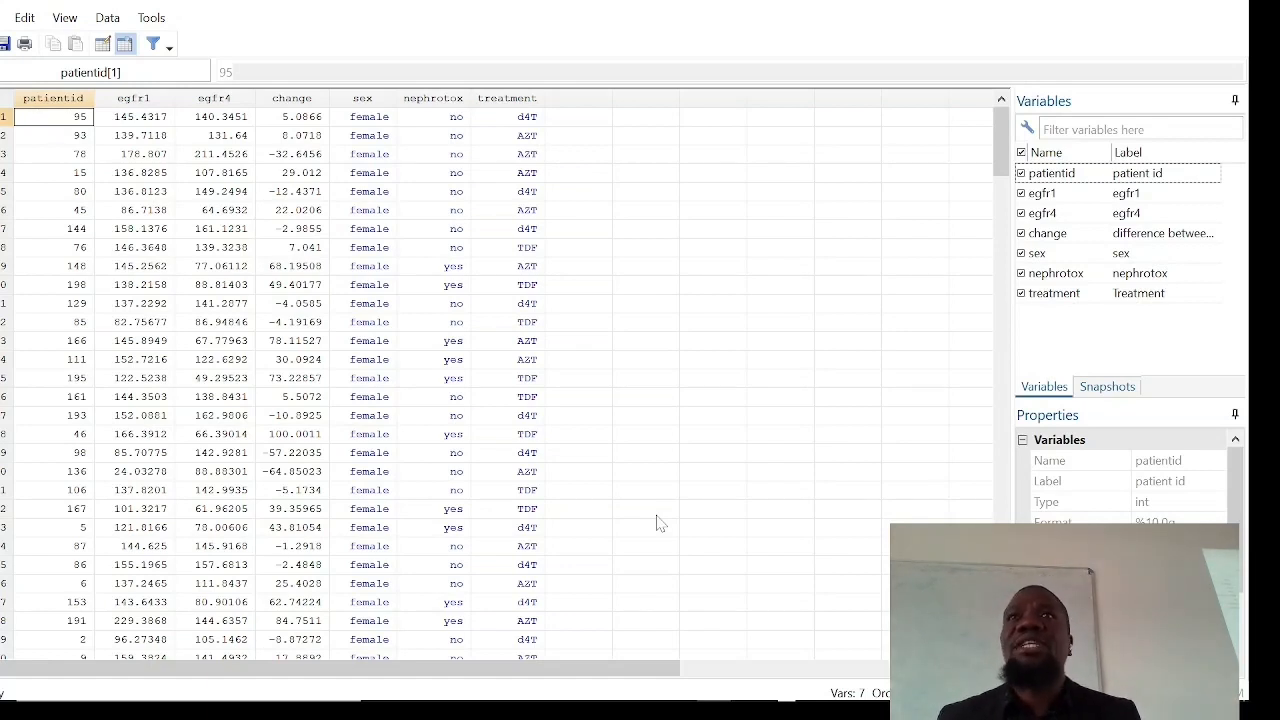
{"action": "left_click", "coordinate": [657, 515]}
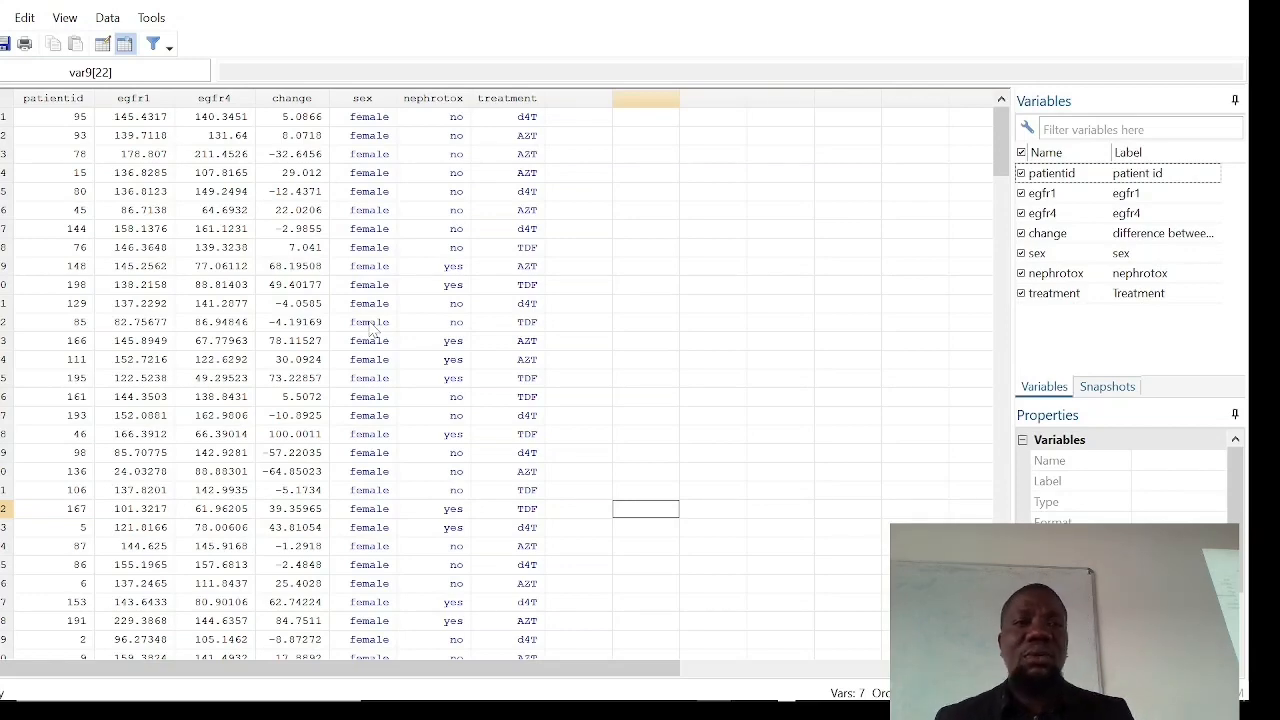
{"action": "left_click", "coordinate": [1131, 2]}
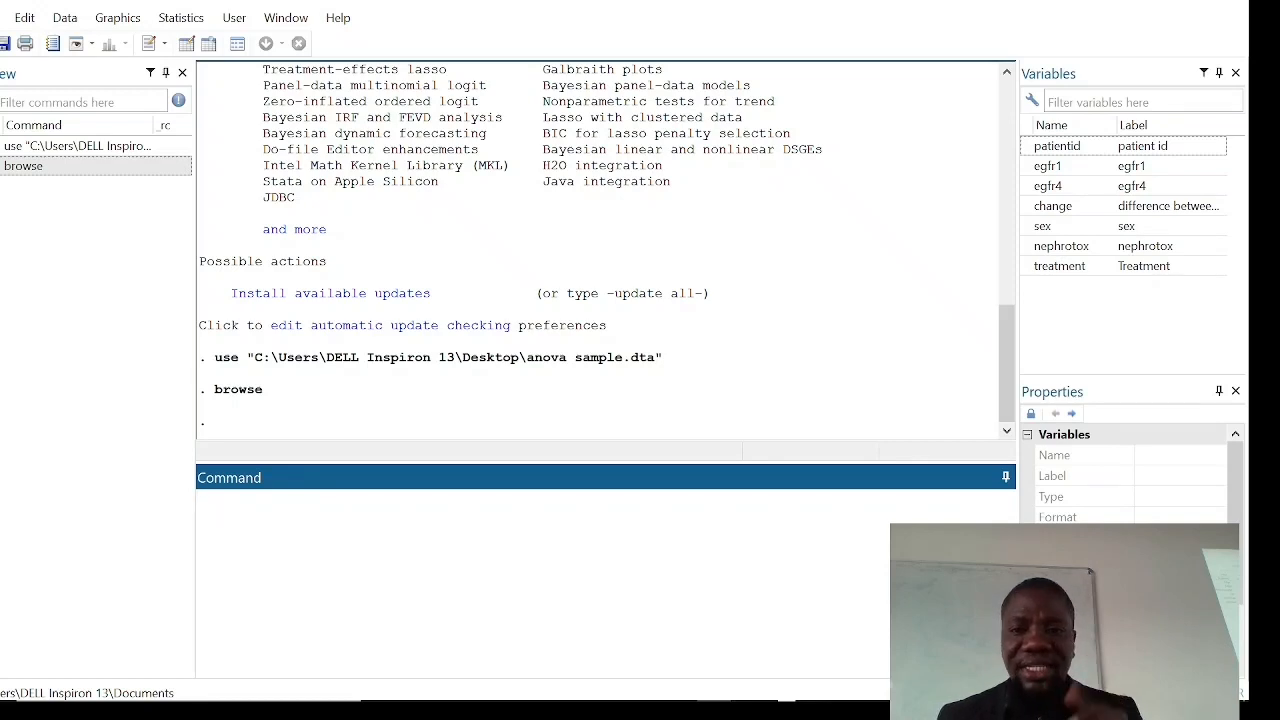
Try to compare egfr1 between the sexes with the command "test egfr1, by (sex)"
{"action": "type", "text": "test"}
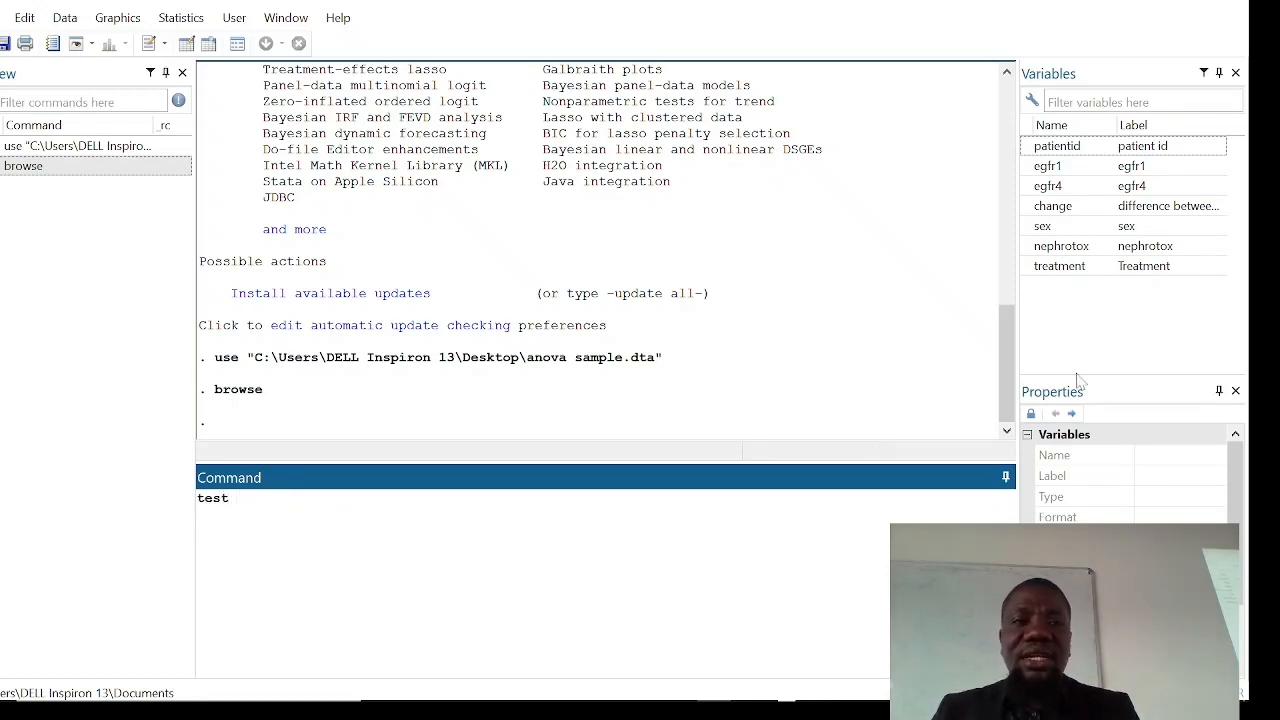
{"action": "left_click", "coordinate": [1030, 170]}
{"action": "double_click", "coordinate": [1030, 170]}
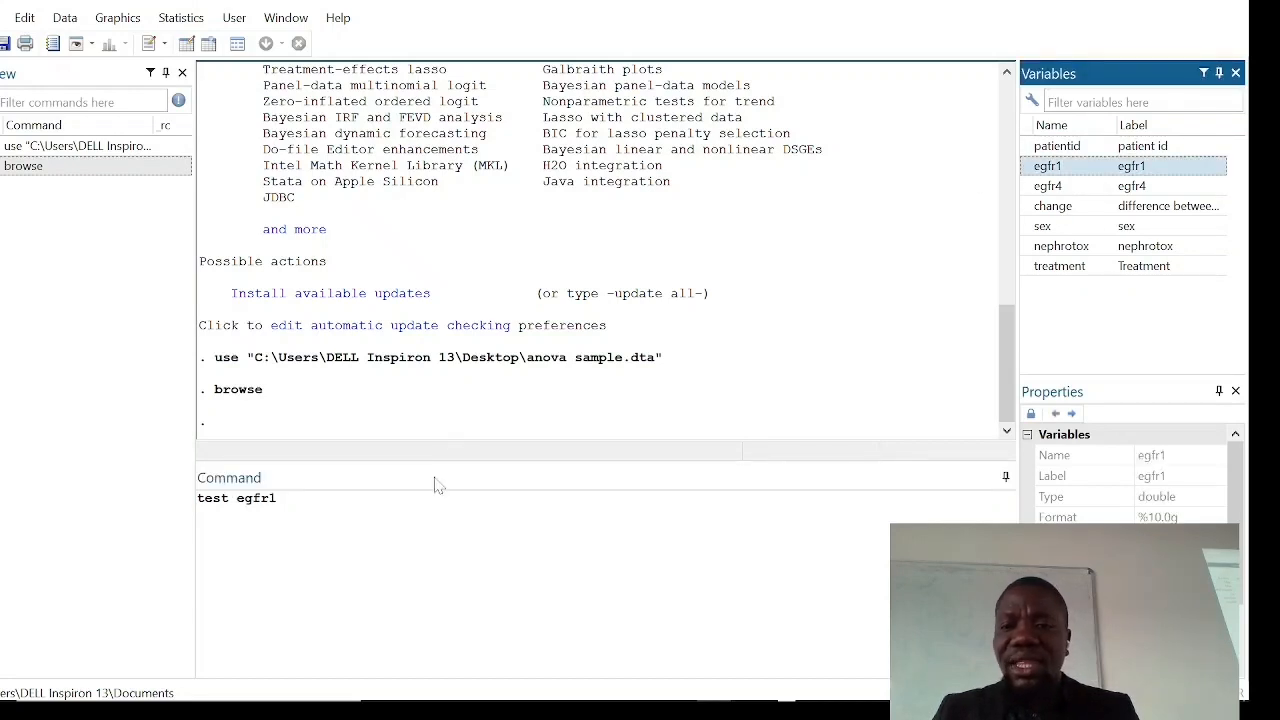
{"action": "left_click", "coordinate": [440, 490]}
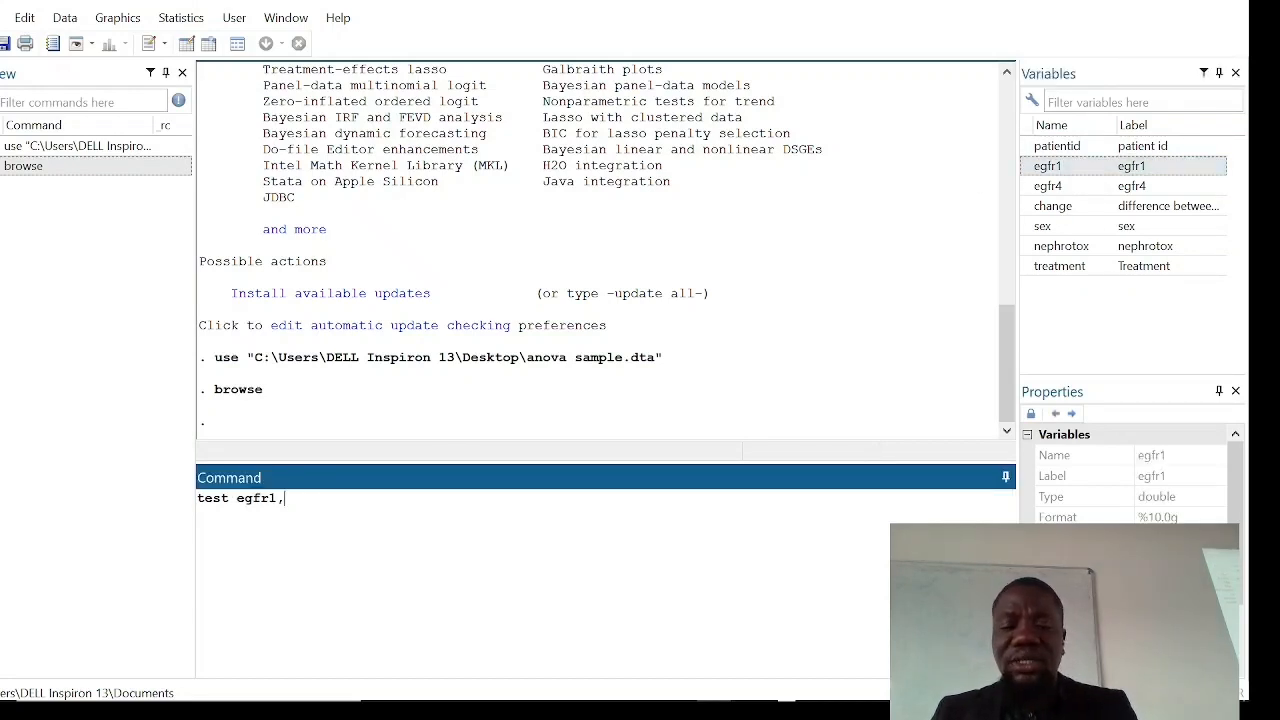
{"action": "type", "text": ", by ("}
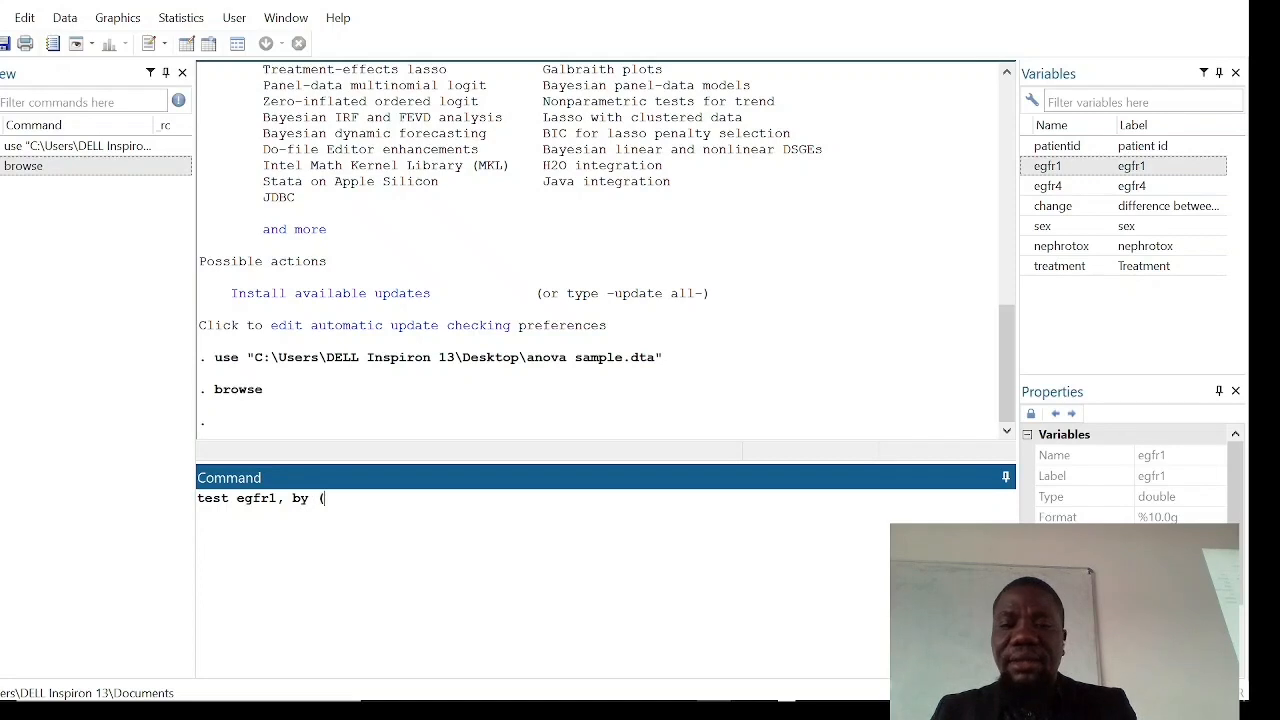
{"action": "type", "text": "sex)"}
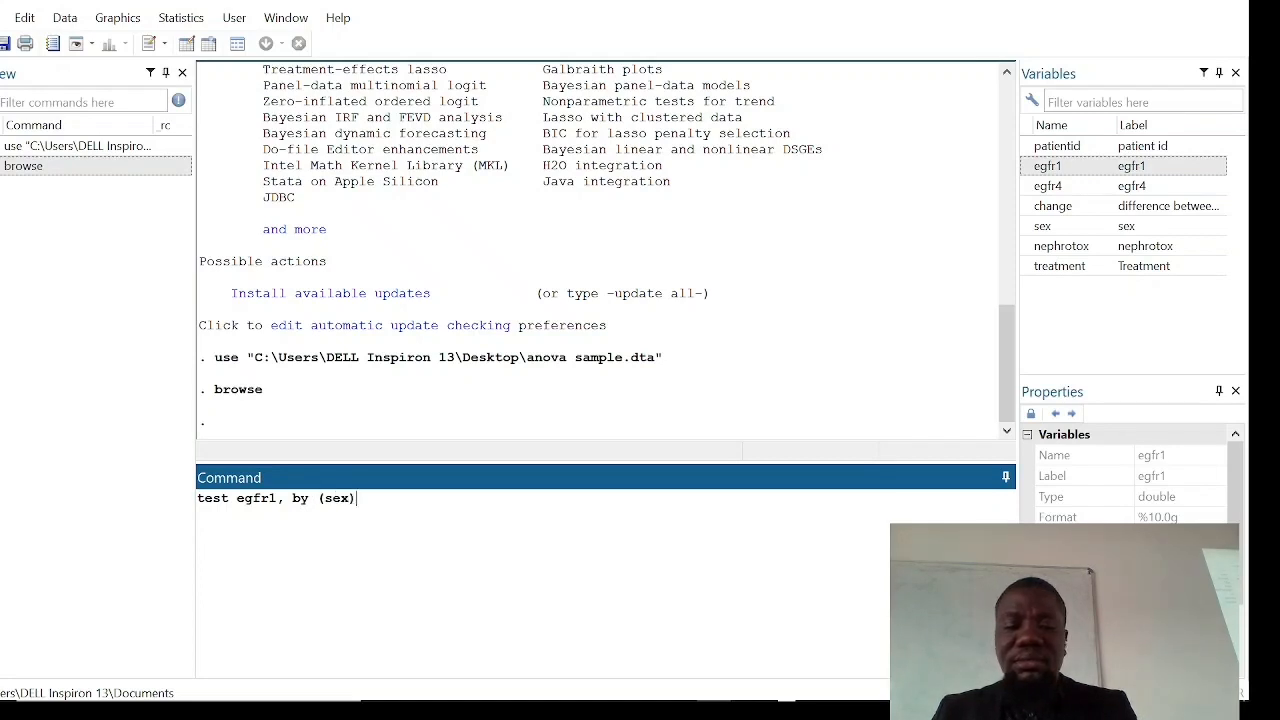
{"action": "key", "text": "Return"}
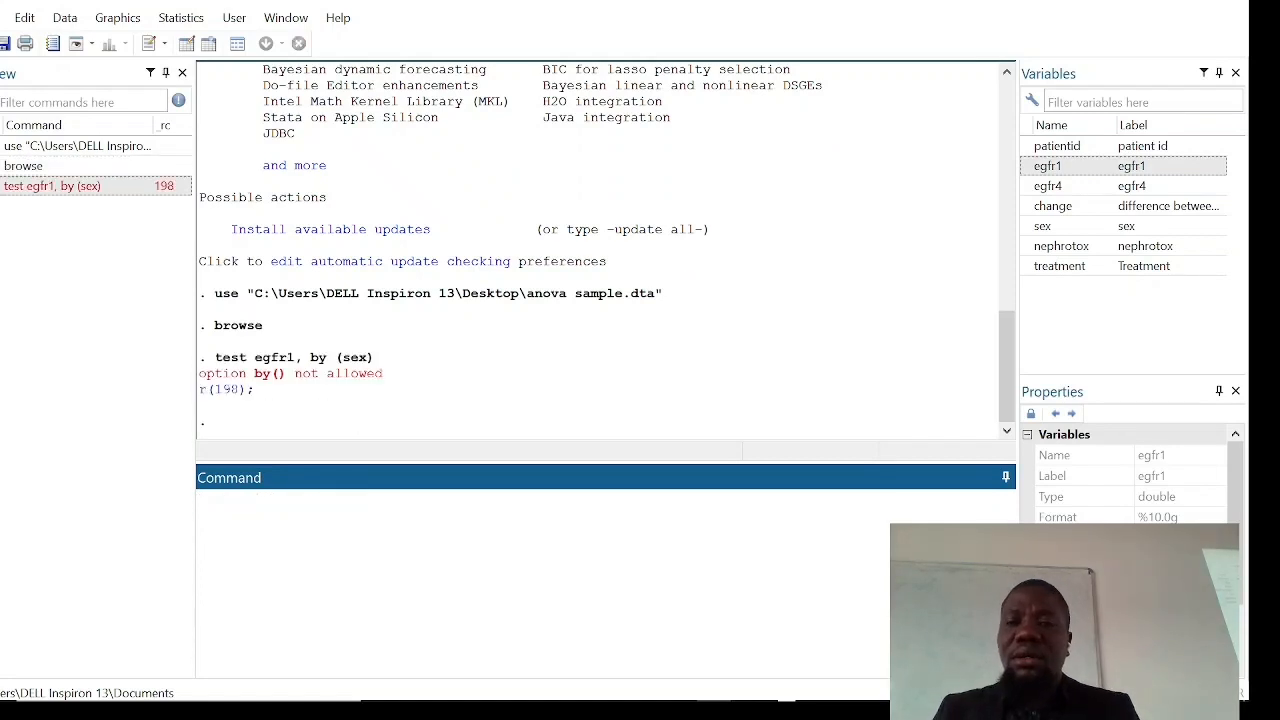
Recall the failed command, remove the space before the parenthesis, and try running "test egfr1, by(sex)"
{"action": "left_click", "coordinate": [88, 188]}
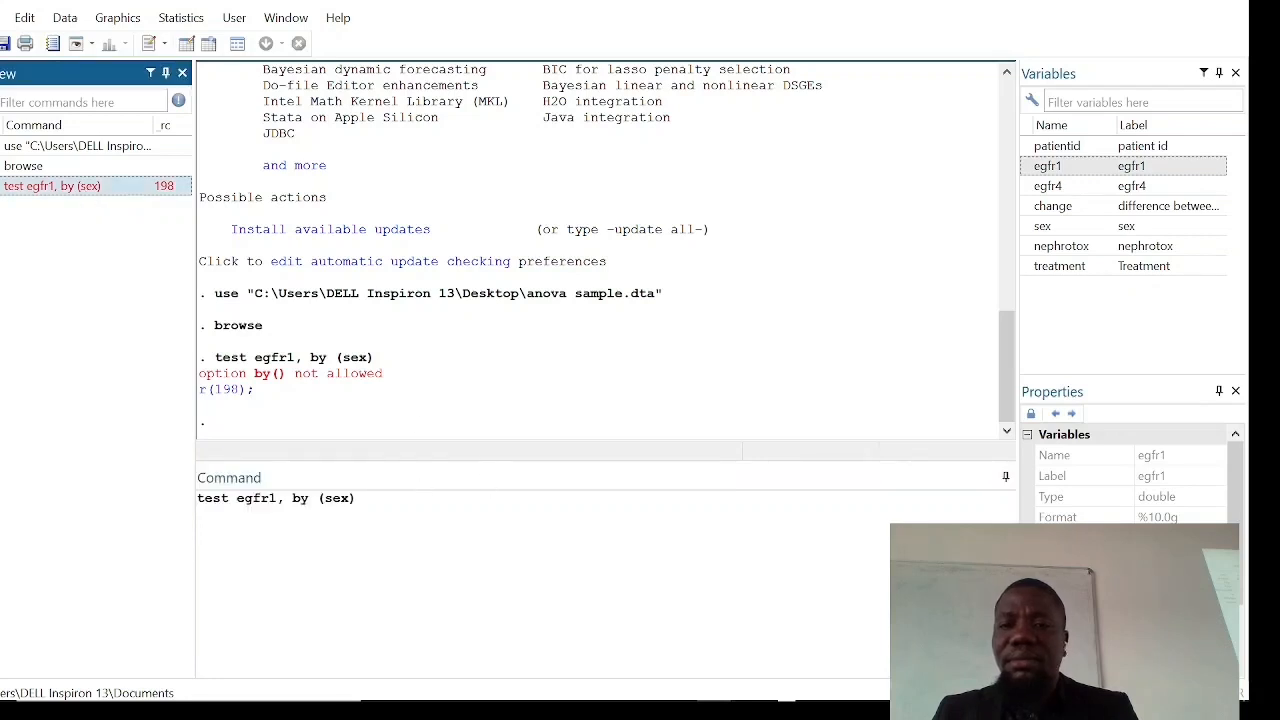
{"action": "left_click", "coordinate": [356, 498]}
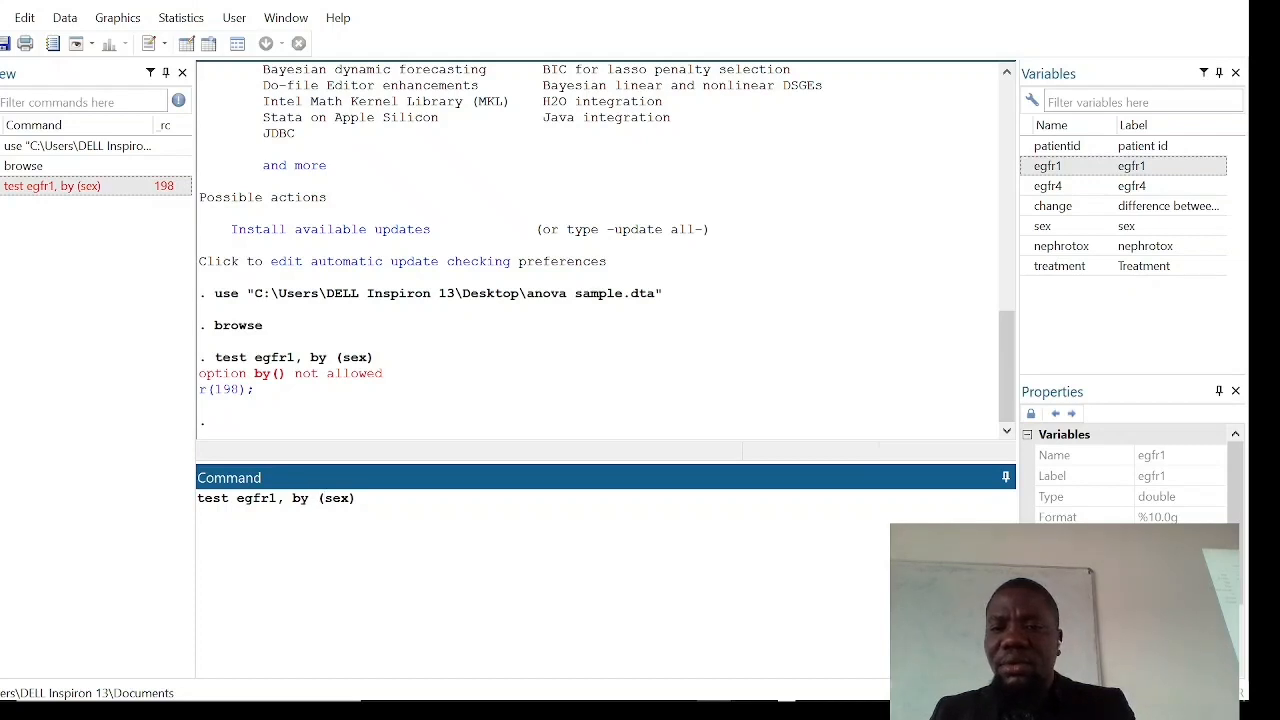
{"action": "key", "text": "BackSpace"}
{"action": "key", "text": "Return"}
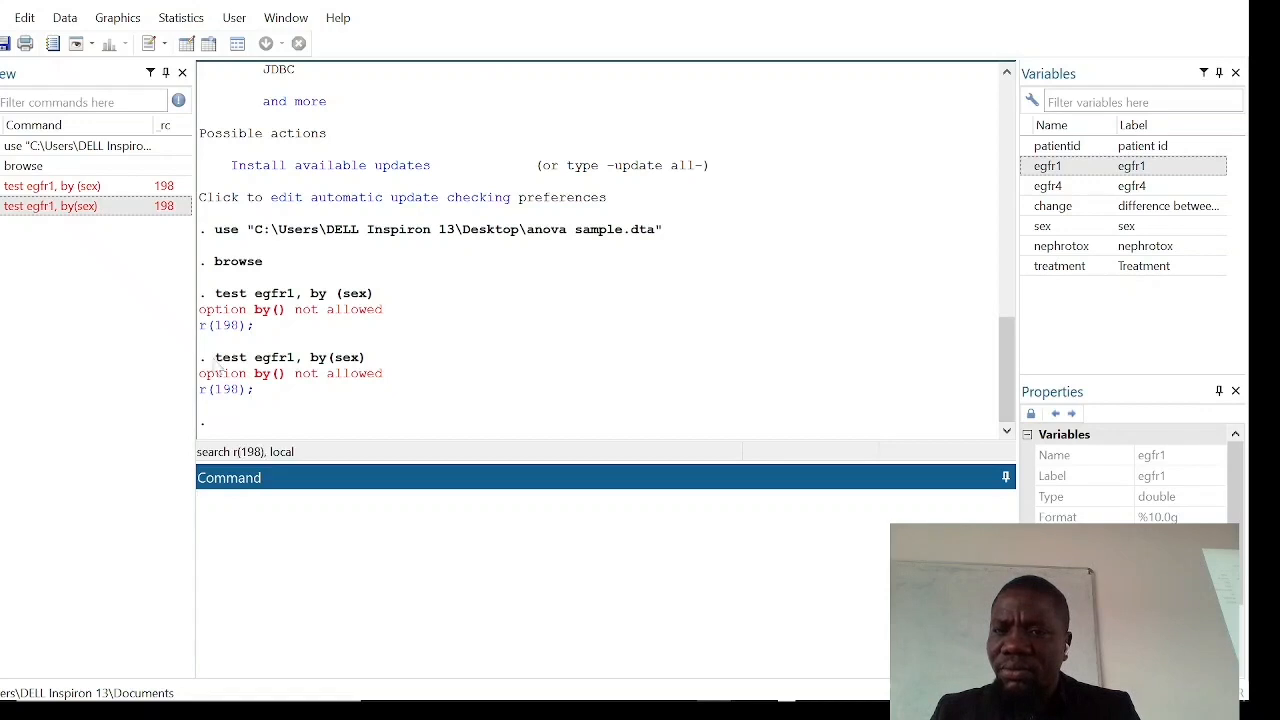
Recall the last command, correct it to "ttest egfr1, by(sex)", and run the two-sample t test
{"action": "left_click", "coordinate": [70, 211]}
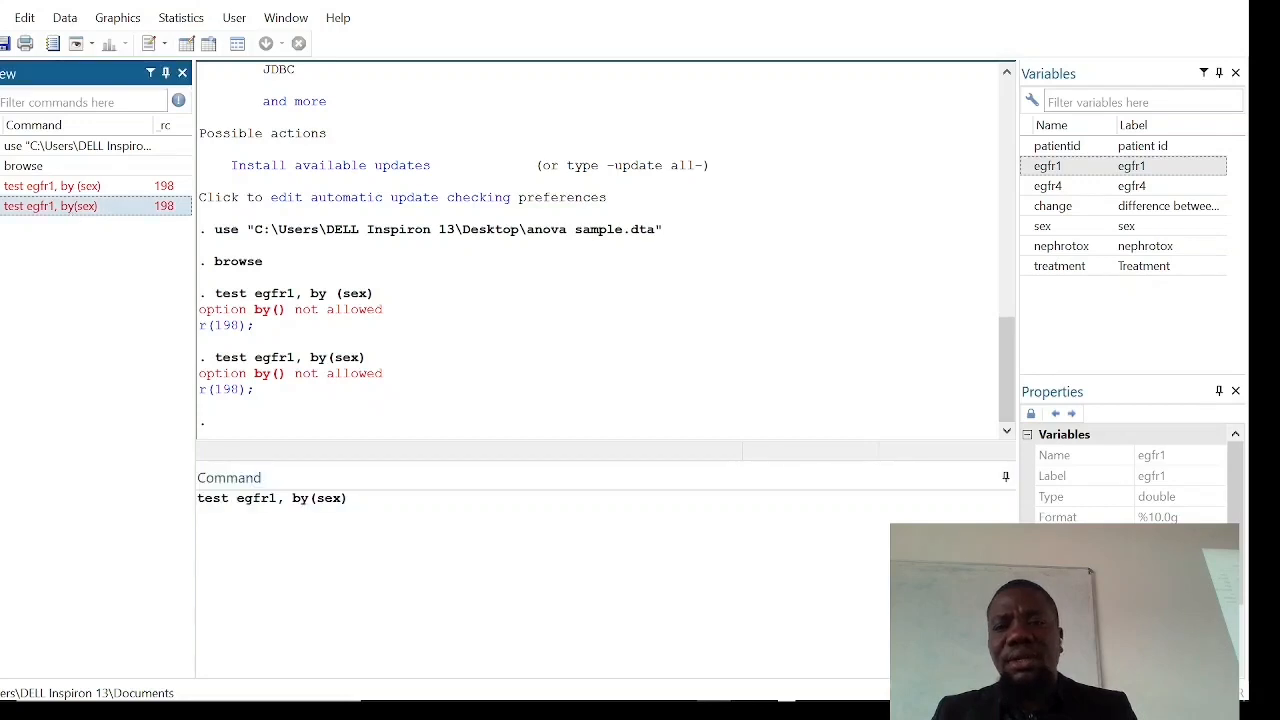
{"action": "left_click", "coordinate": [308, 498]}
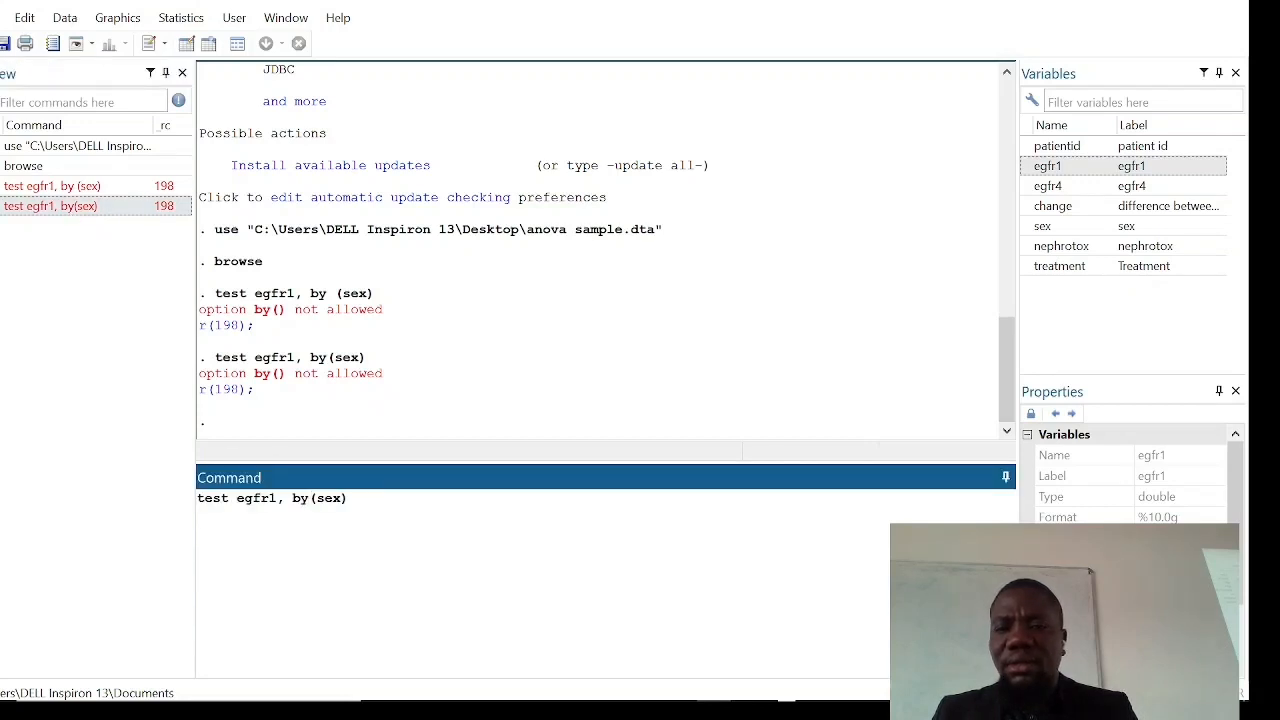
{"action": "left_click", "coordinate": [198, 498]}
{"action": "type", "text": "t"}
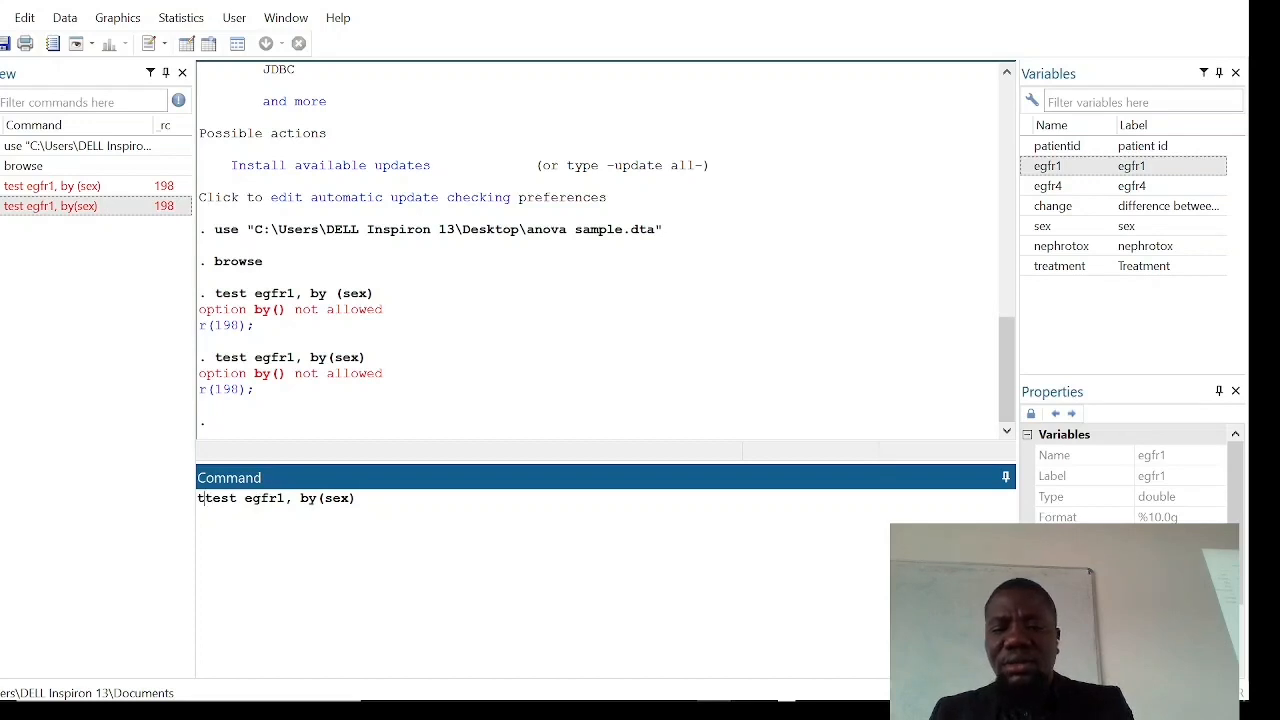
{"action": "key", "text": "Return"}
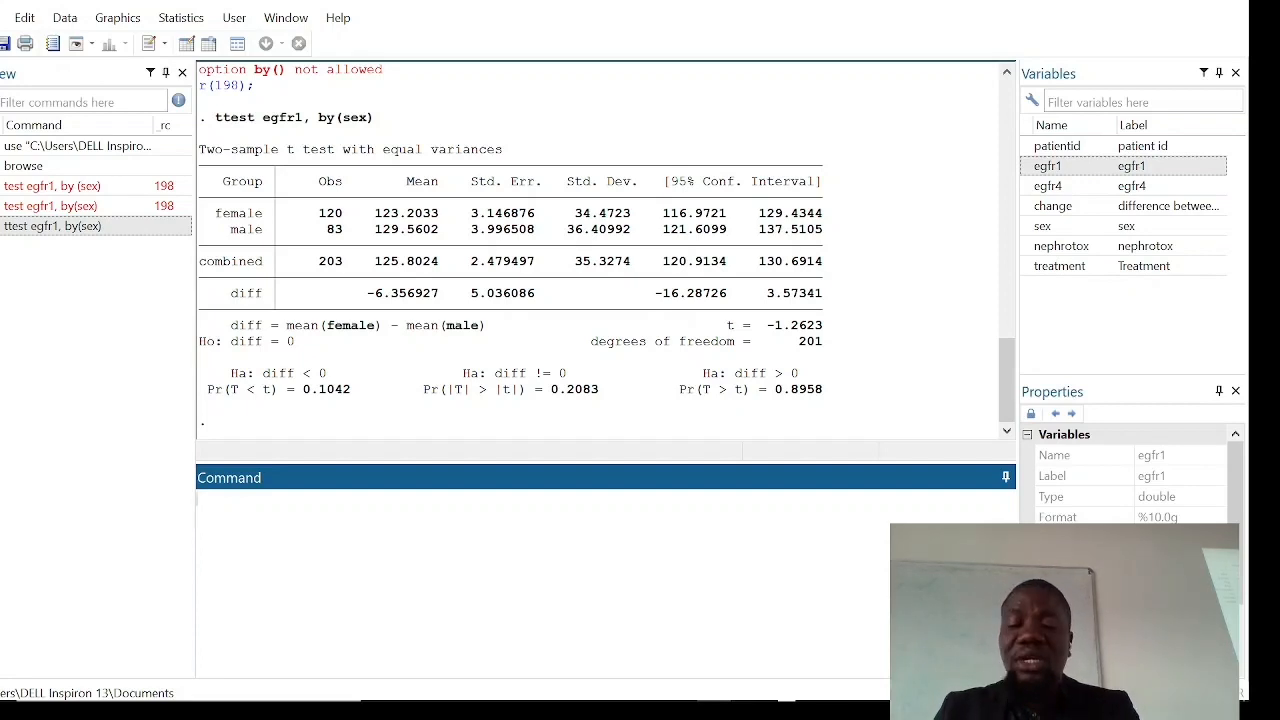
Plot a histogram of egfr1 with "hist egfr1" to examine its distribution, and close the graph
{"action": "type", "text": "hist "}
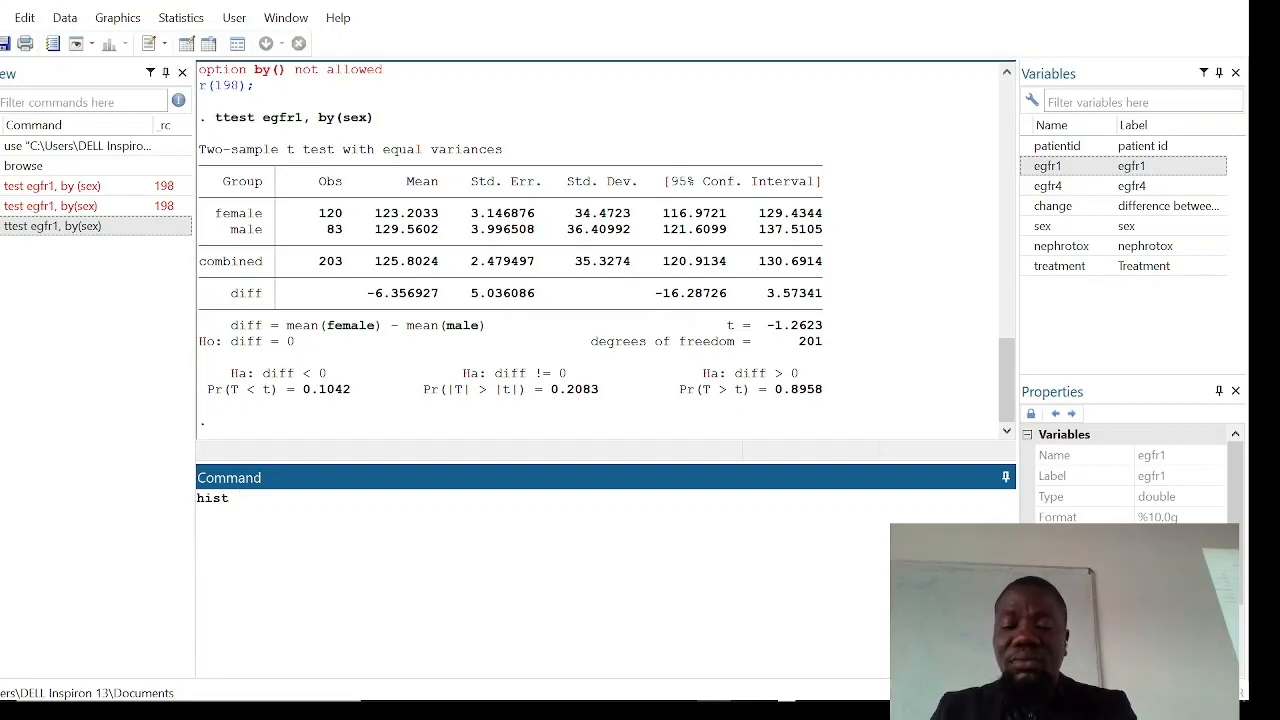
{"action": "type", "text": "egfr"}
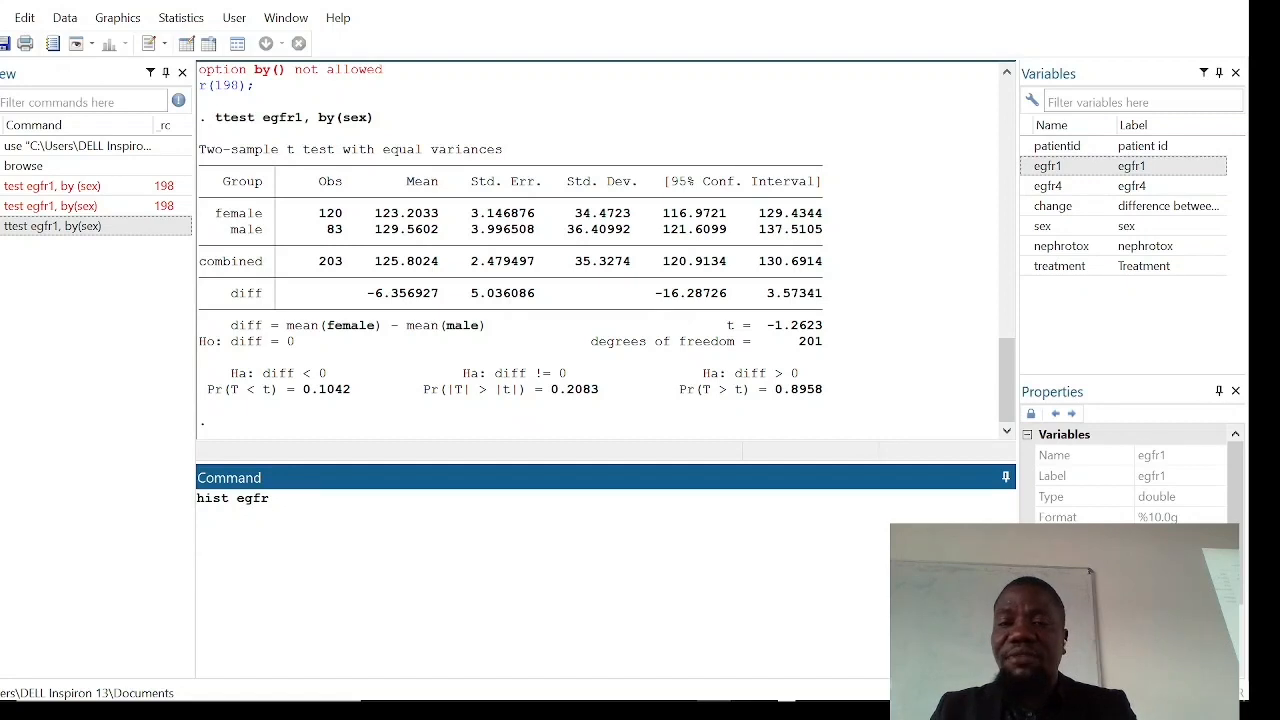
{"action": "type", "text": "1"}
{"action": "key", "text": "Return"}
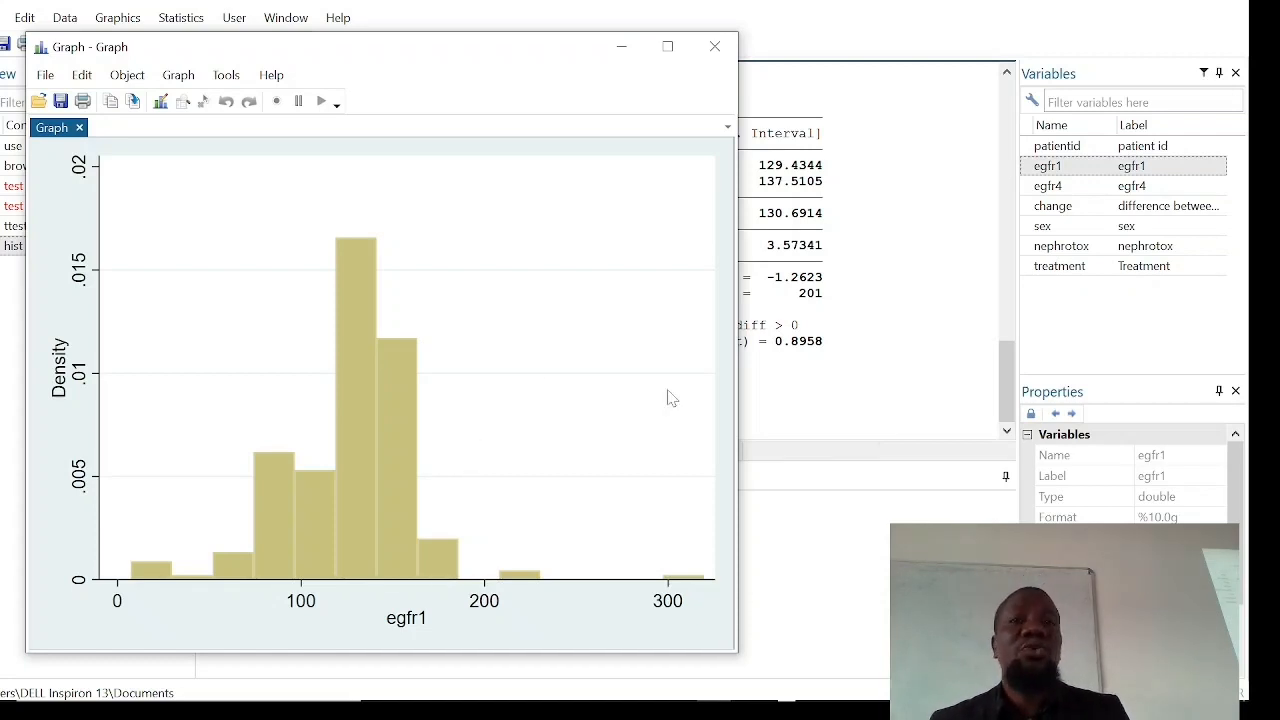
{"action": "left_click", "coordinate": [715, 48]}
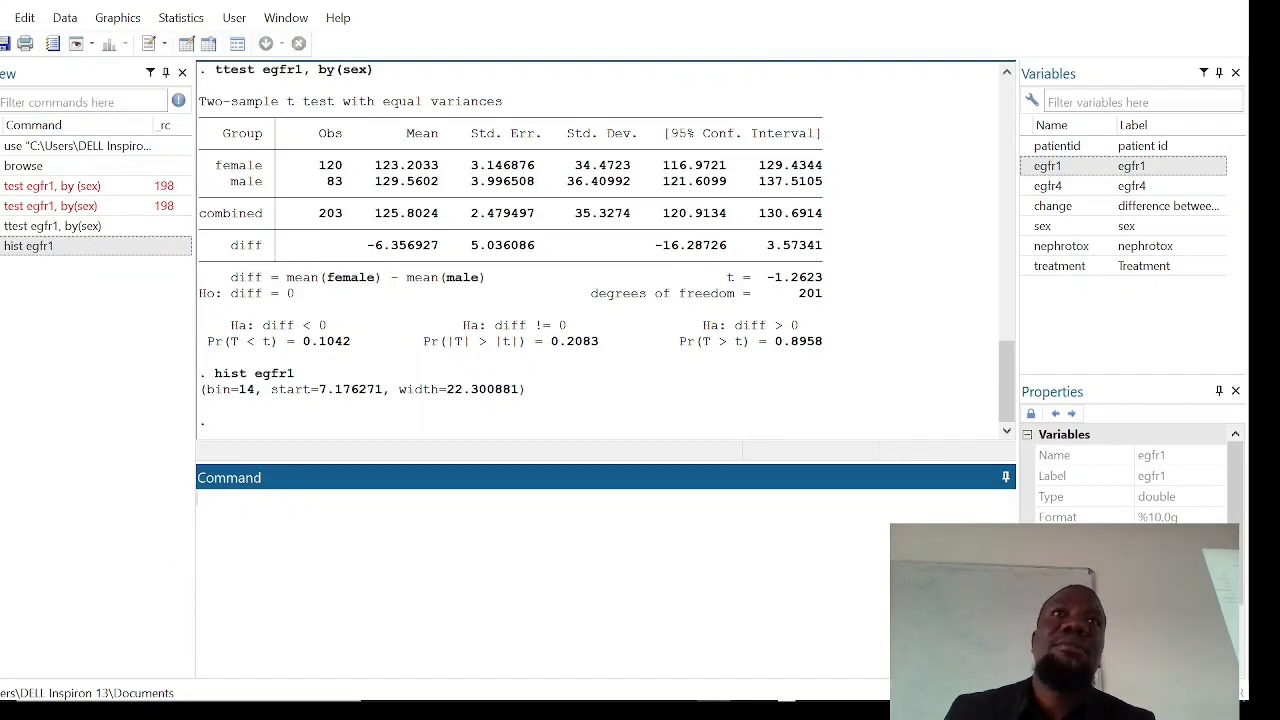
Run the Shapiro-Wilk normality test on egfr1 with "swilk egfr1"
{"action": "type", "text": "swilk"}
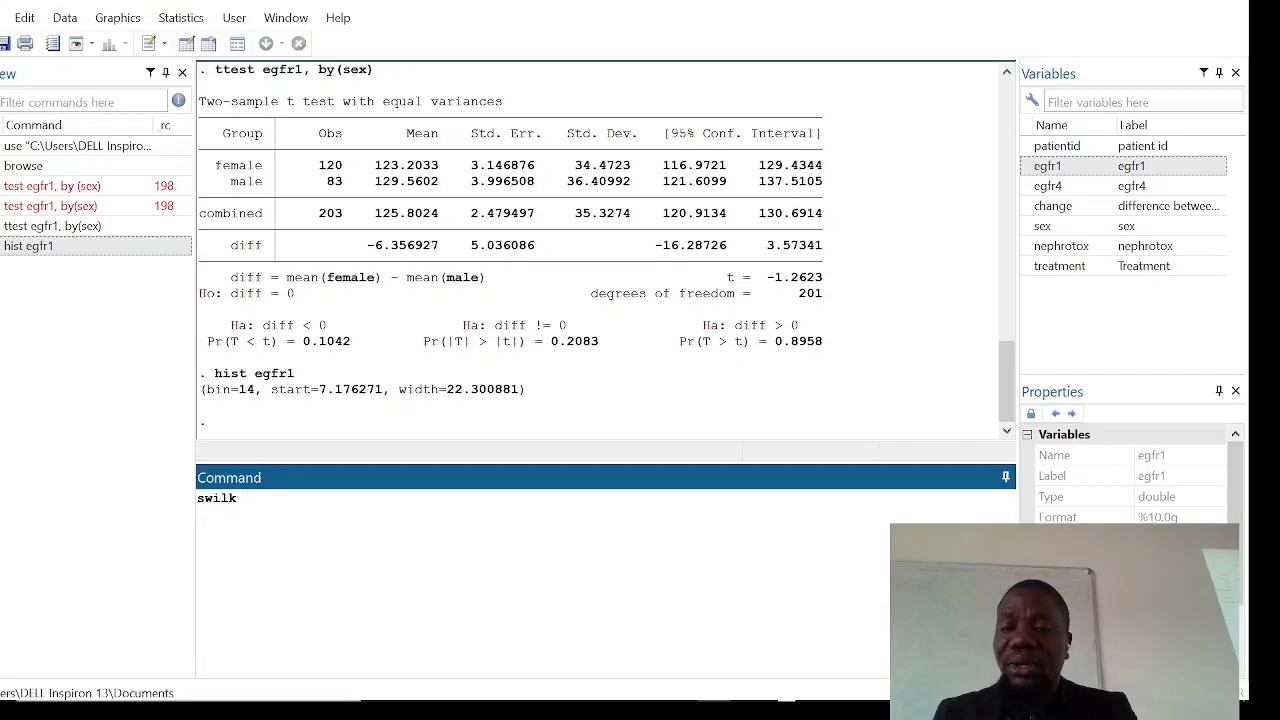
{"action": "type", "text": "ef"}
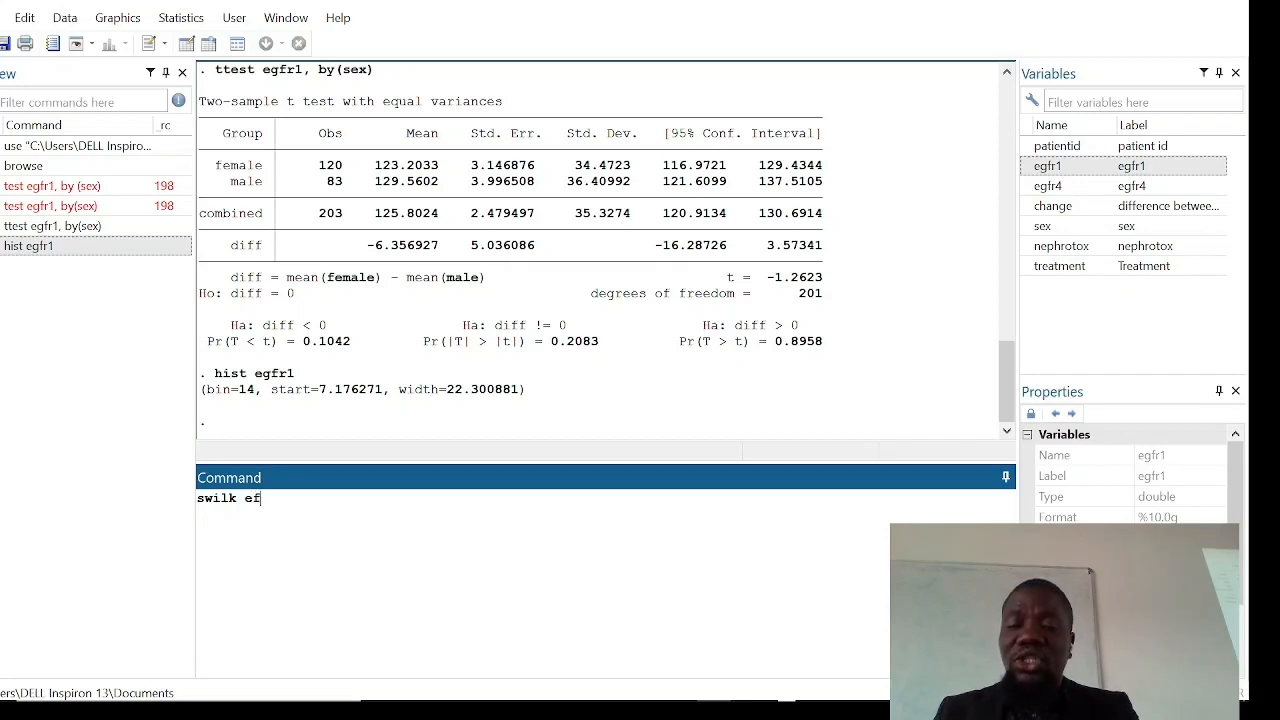
{"action": "key", "text": "BackSpace"}
{"action": "type", "text": "gfr"}
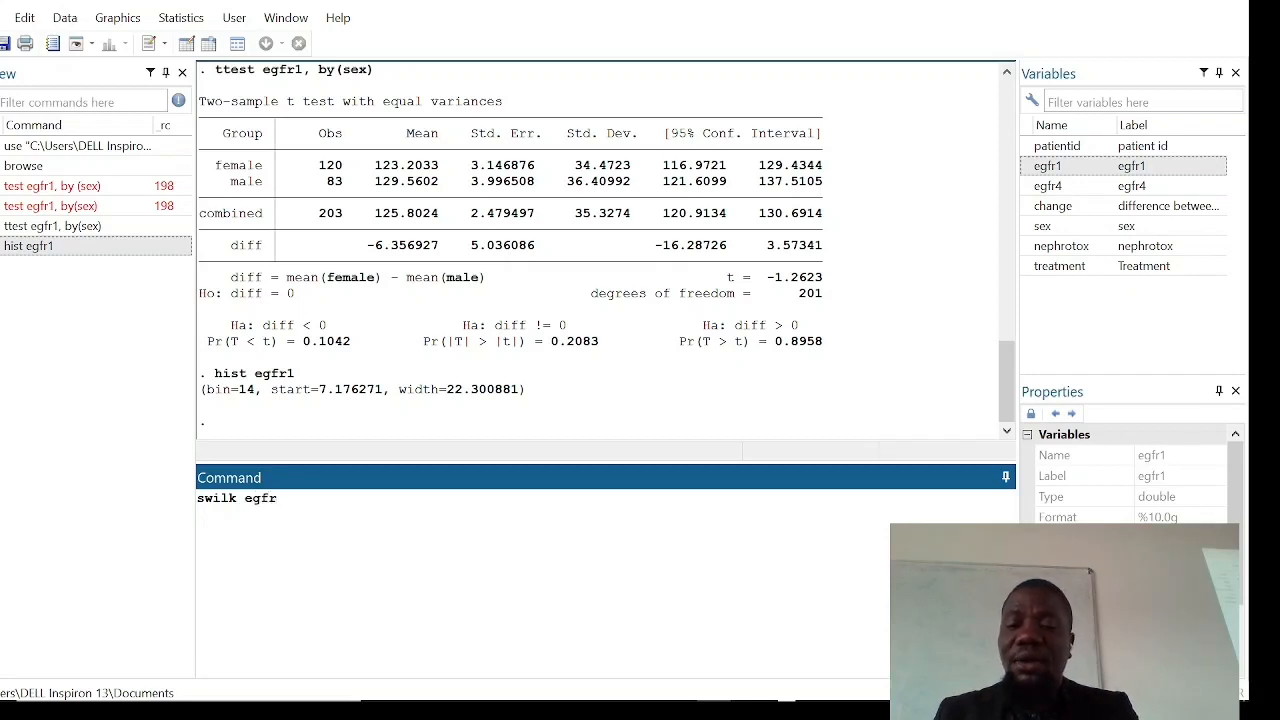
{"action": "type", "text": "1"}
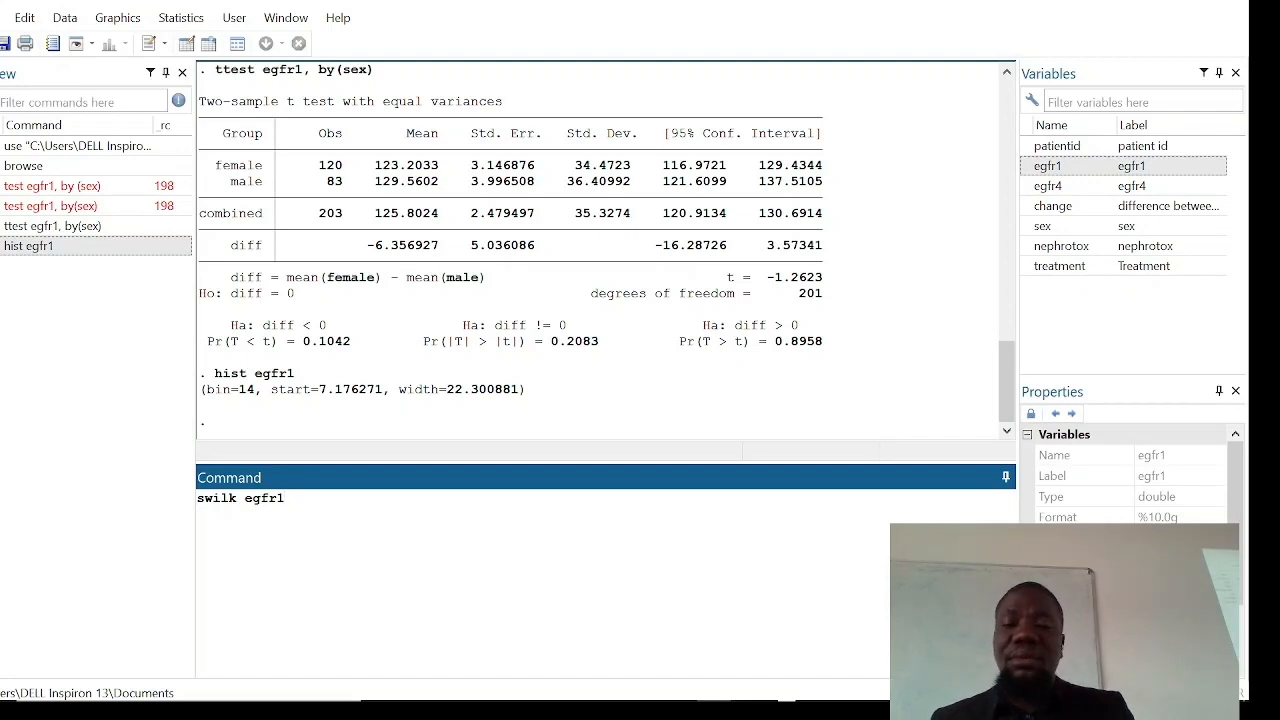
{"action": "key", "text": "Return"}
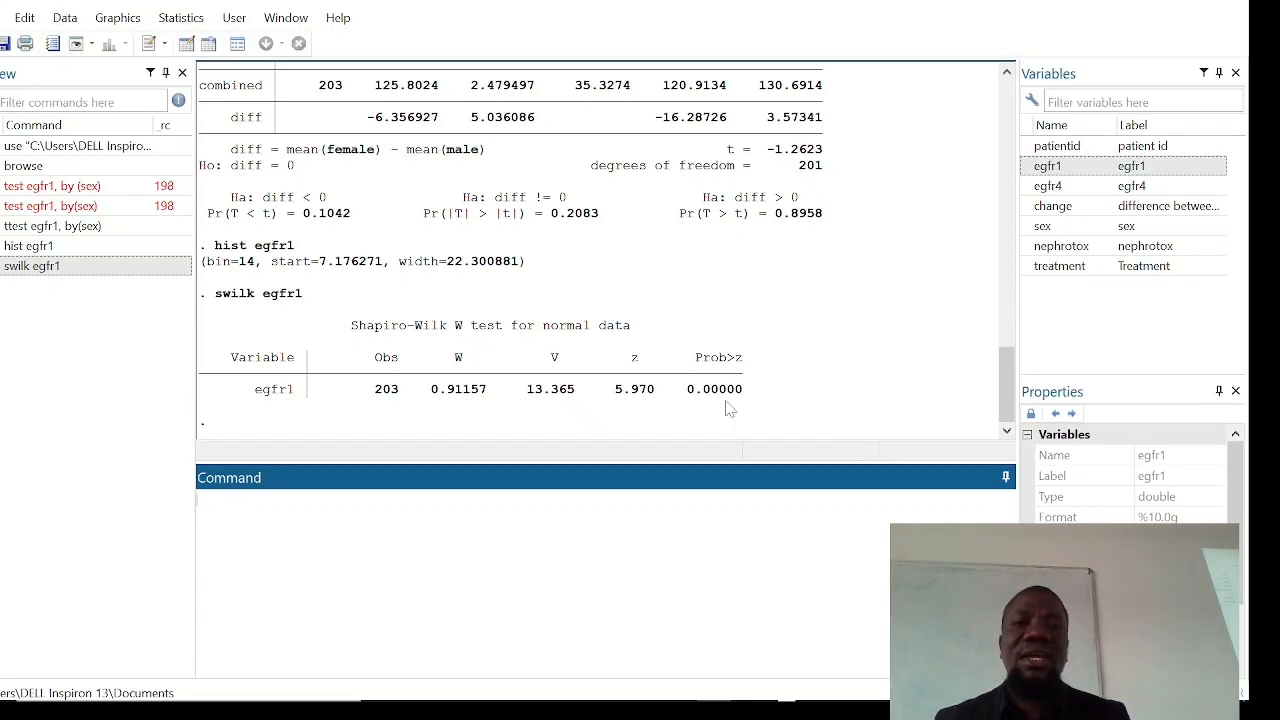
Run the Wilcoxon rank-sum test of egfr1 across sexes with "ranksum egfr1, by (sex)"
{"action": "scroll", "coordinate": [730, 408], "scroll_direction": "up", "scroll_amount": 2}
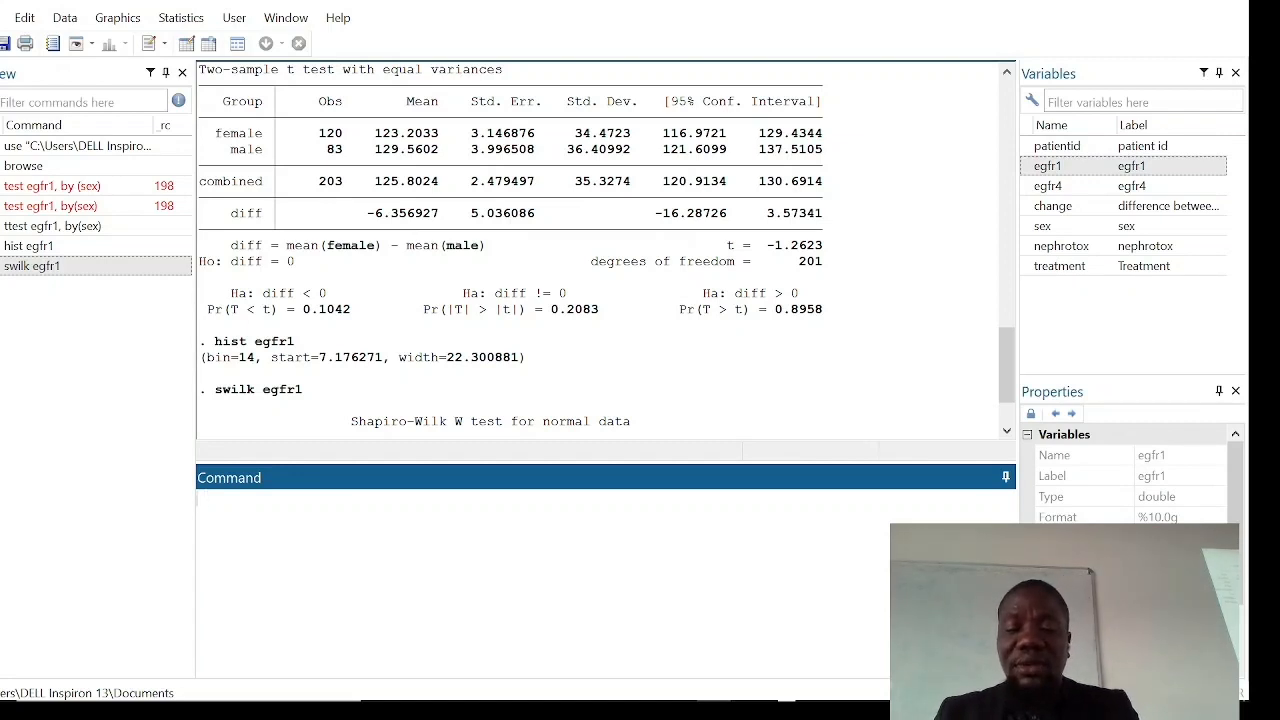
{"action": "type", "text": "ranksu"}
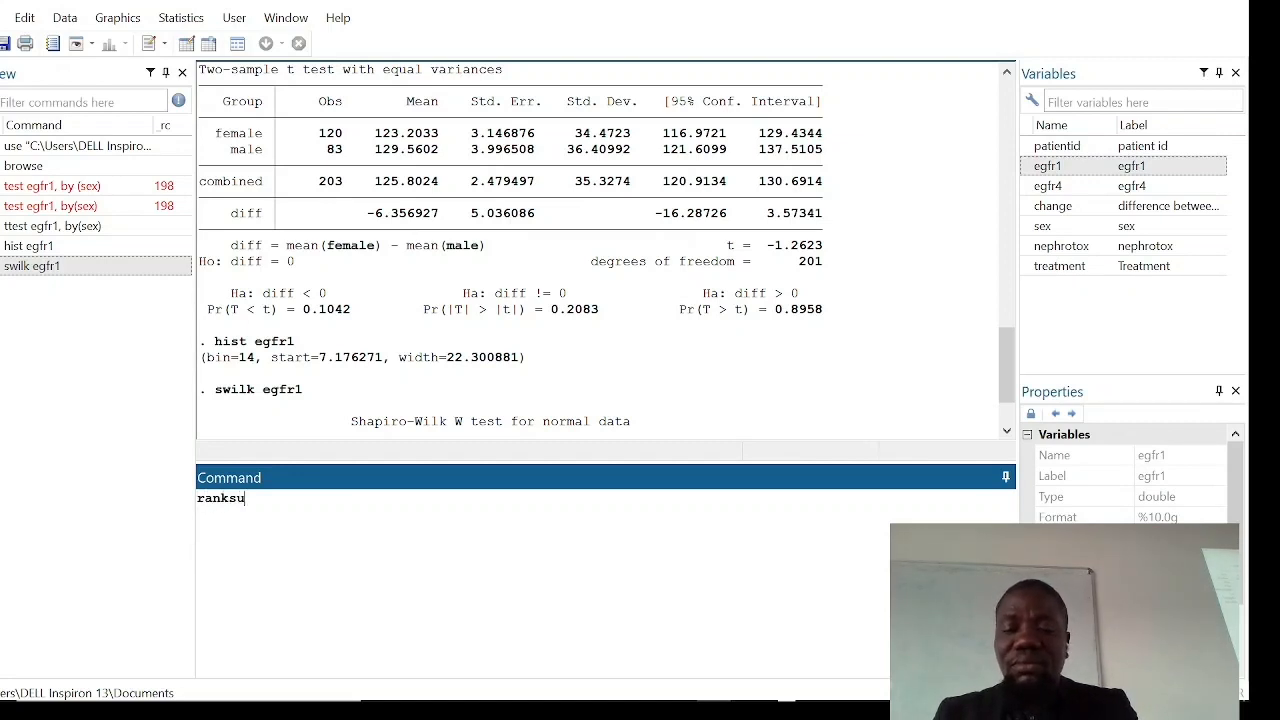
{"action": "type", "text": "m egfr1"}
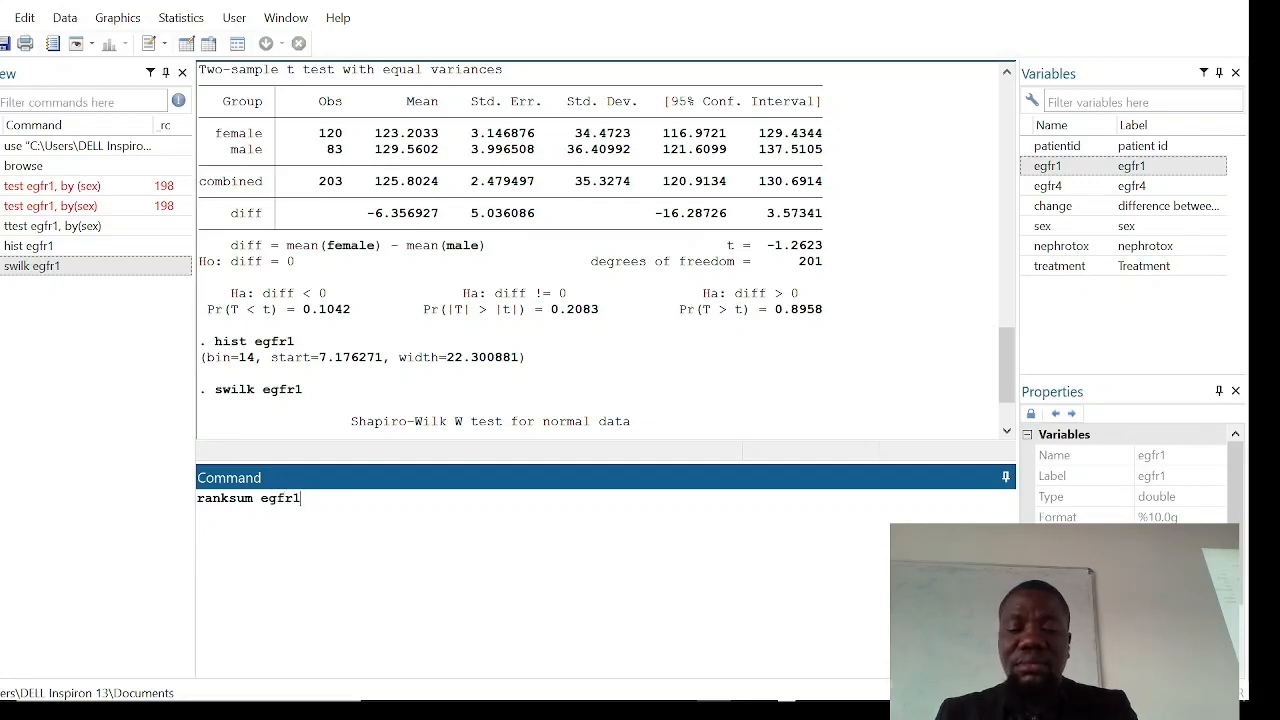
{"action": "type", "text": ", by "}
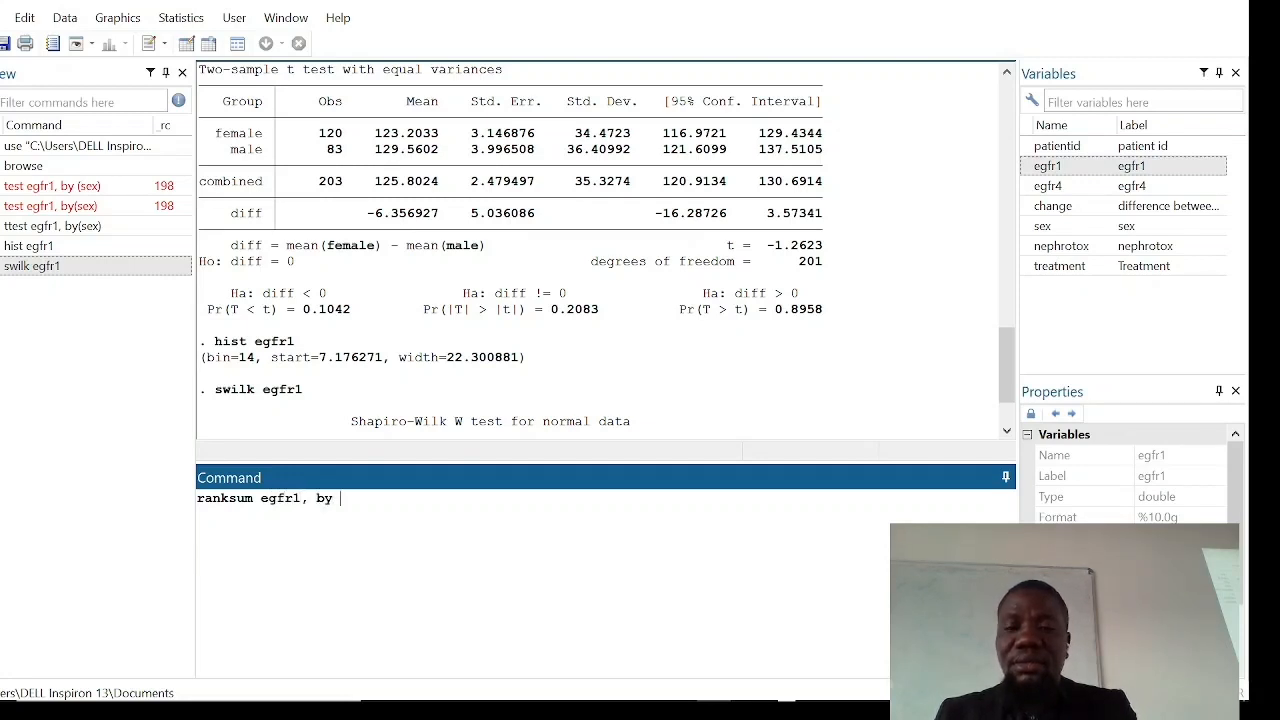
{"action": "type", "text": "(se"}
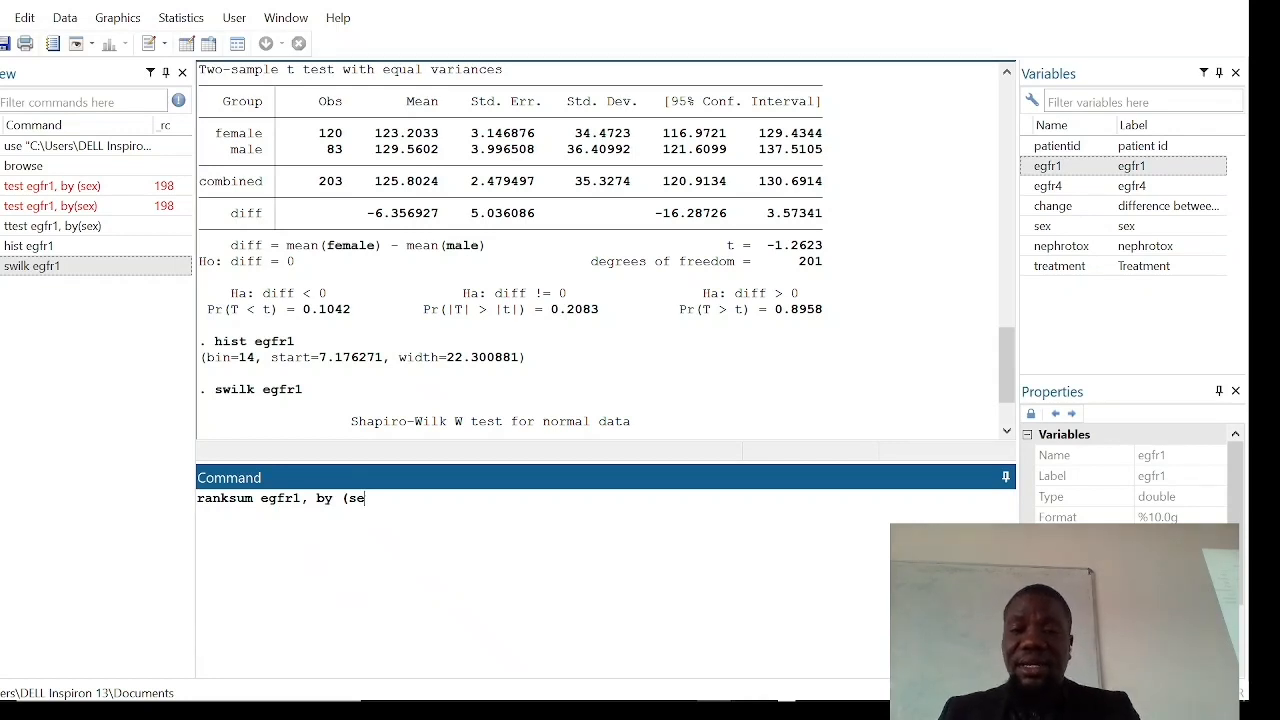
{"action": "type", "text": "x)x"}
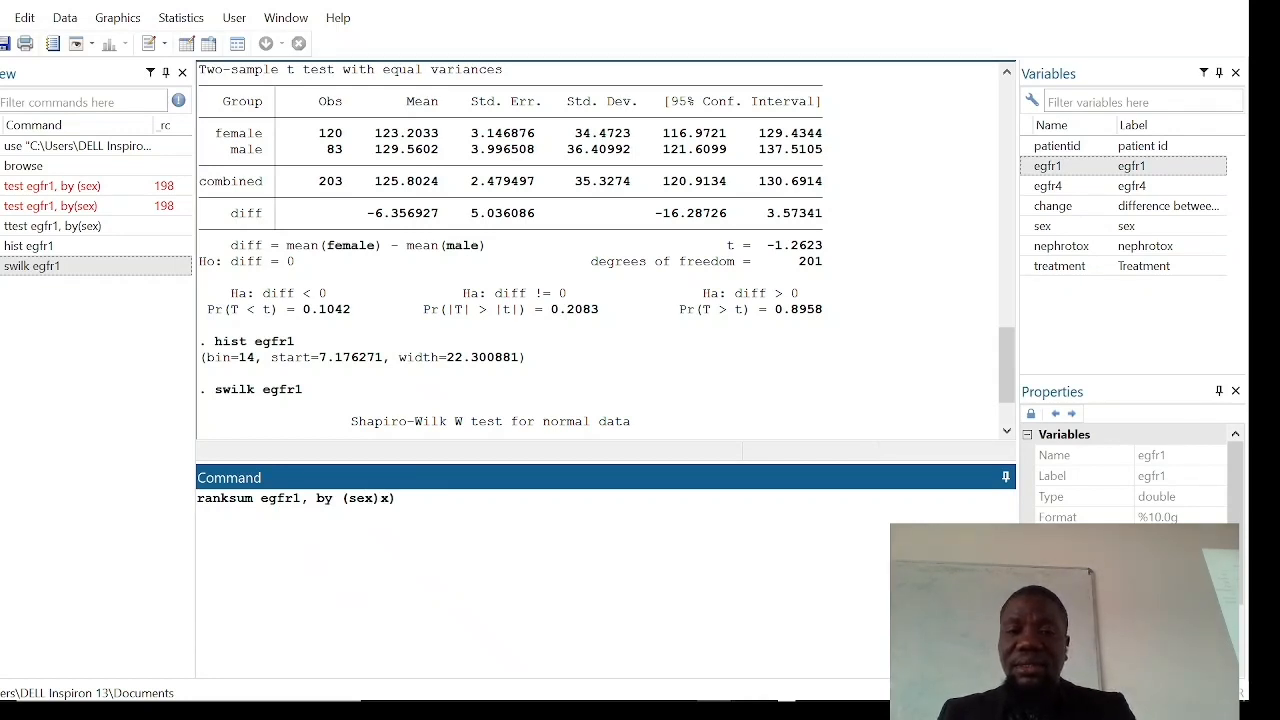
{"action": "key", "text": "Delete"}
{"action": "key", "text": "Delete"}
{"action": "key", "text": "Return"}
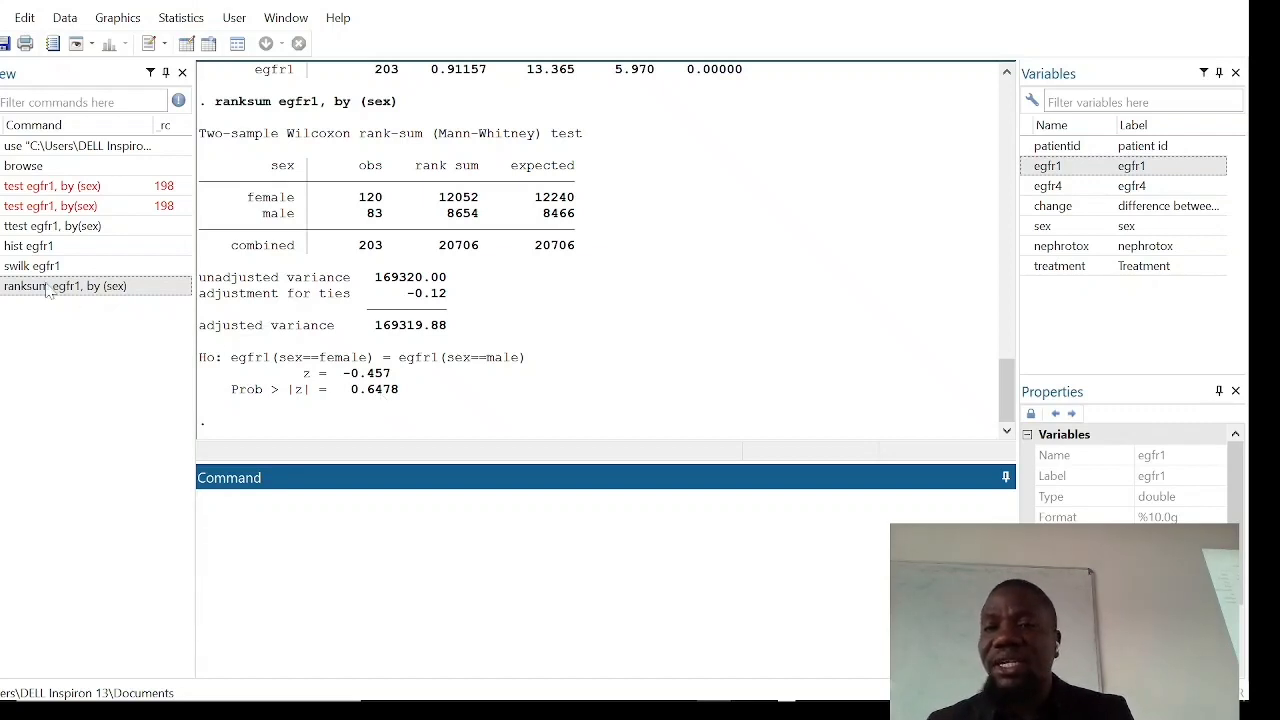
Recall the earlier egfr1 t test command, change it to "ttest egfr4, by(sex)", and run it
{"action": "left_click", "coordinate": [35, 228]}
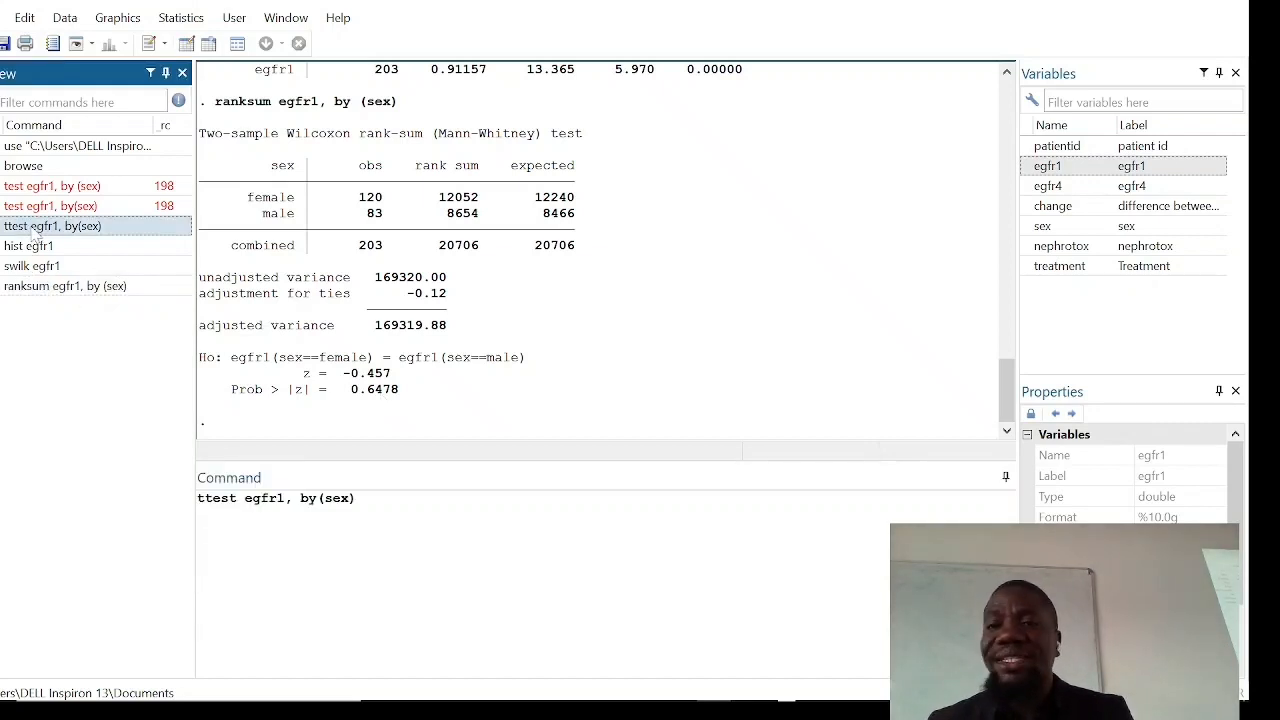
{"action": "left_click", "coordinate": [286, 498]}
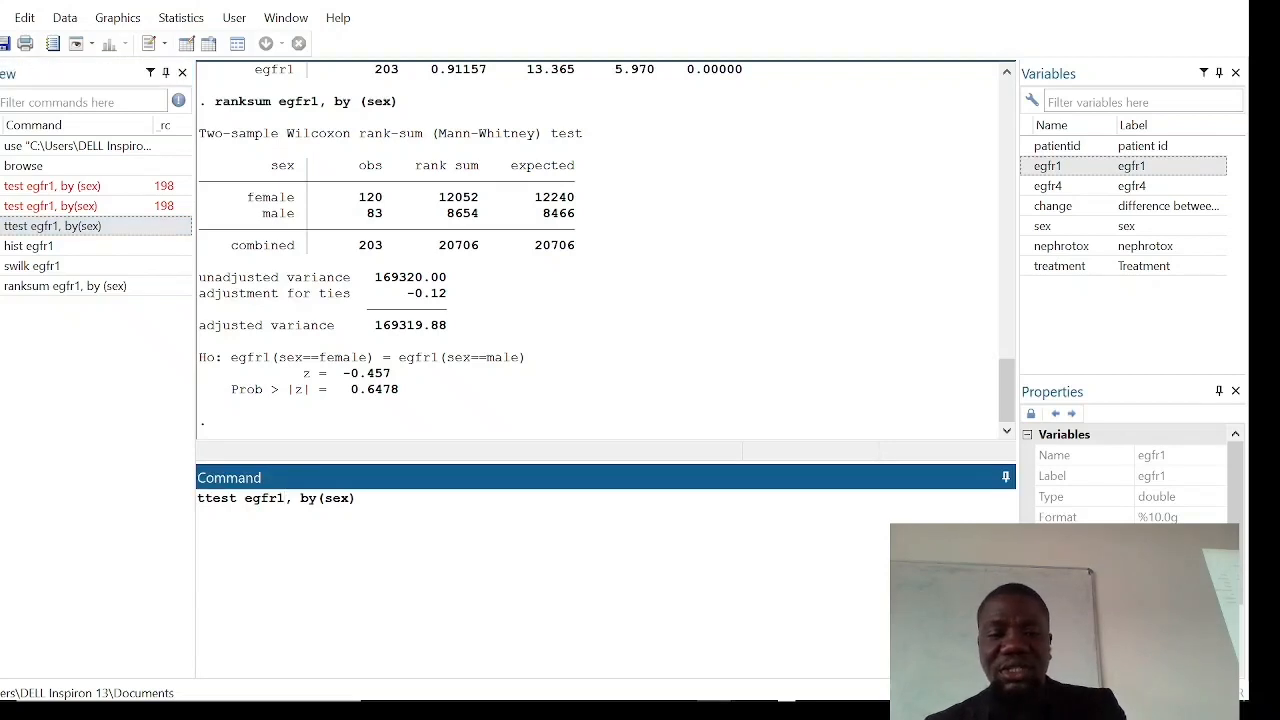
{"action": "key", "text": "BackSpace"}
{"action": "type", "text": "4"}
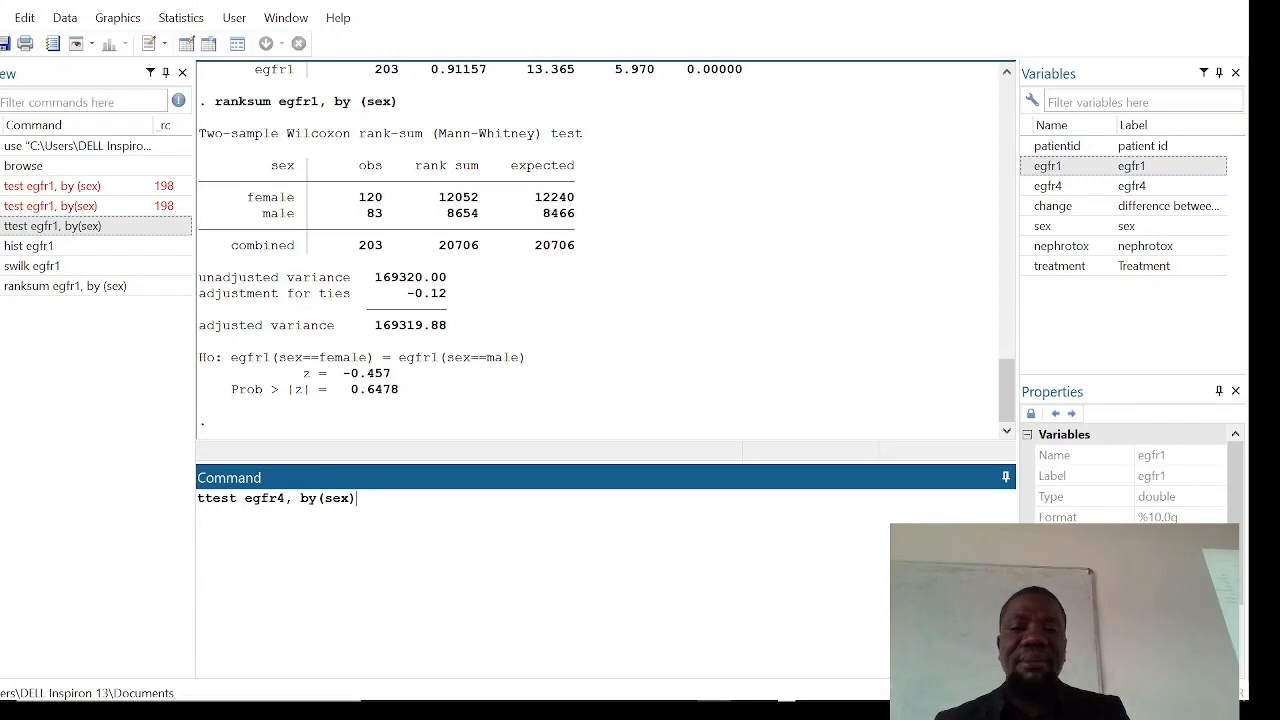
{"action": "key", "text": "Return"}
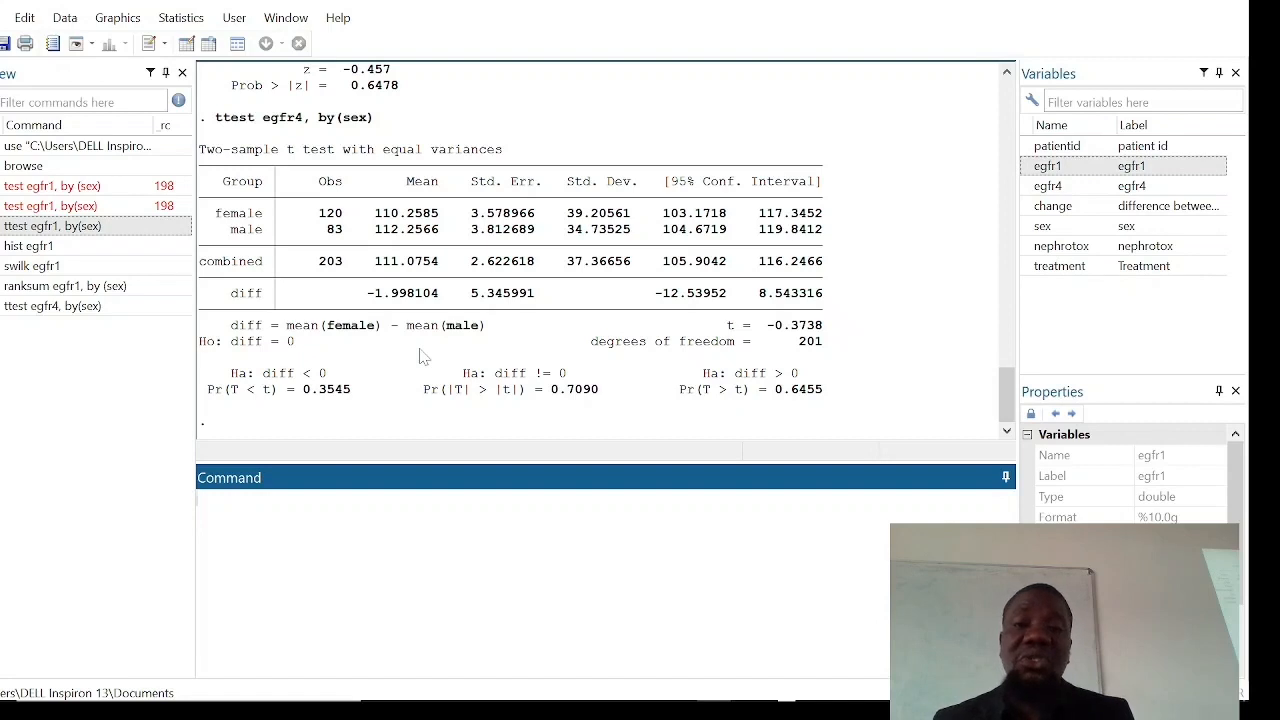
Recall the egfr1 rank-sum command, change it to "ranksum egfr4, by (sex)", and run it
{"action": "left_click", "coordinate": [40, 288]}
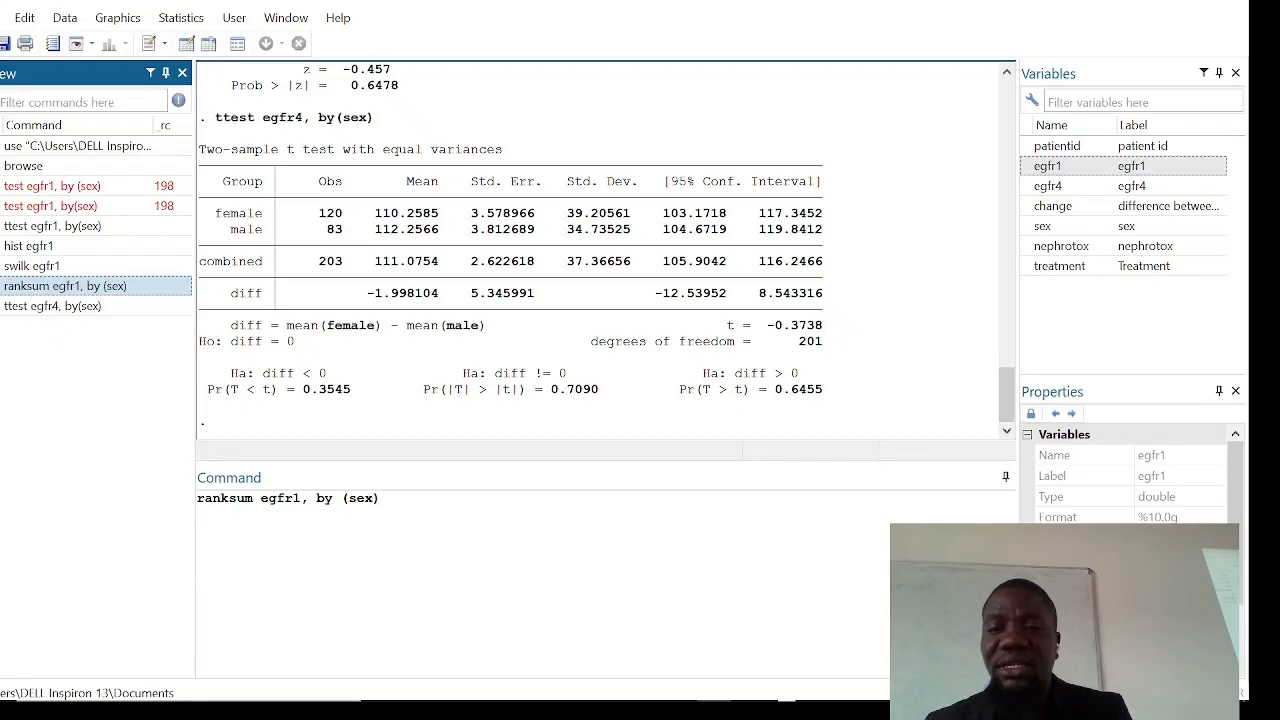
{"action": "left_click", "coordinate": [301, 498]}
{"action": "key", "text": "BackSpace"}
{"action": "type", "text": "4"}
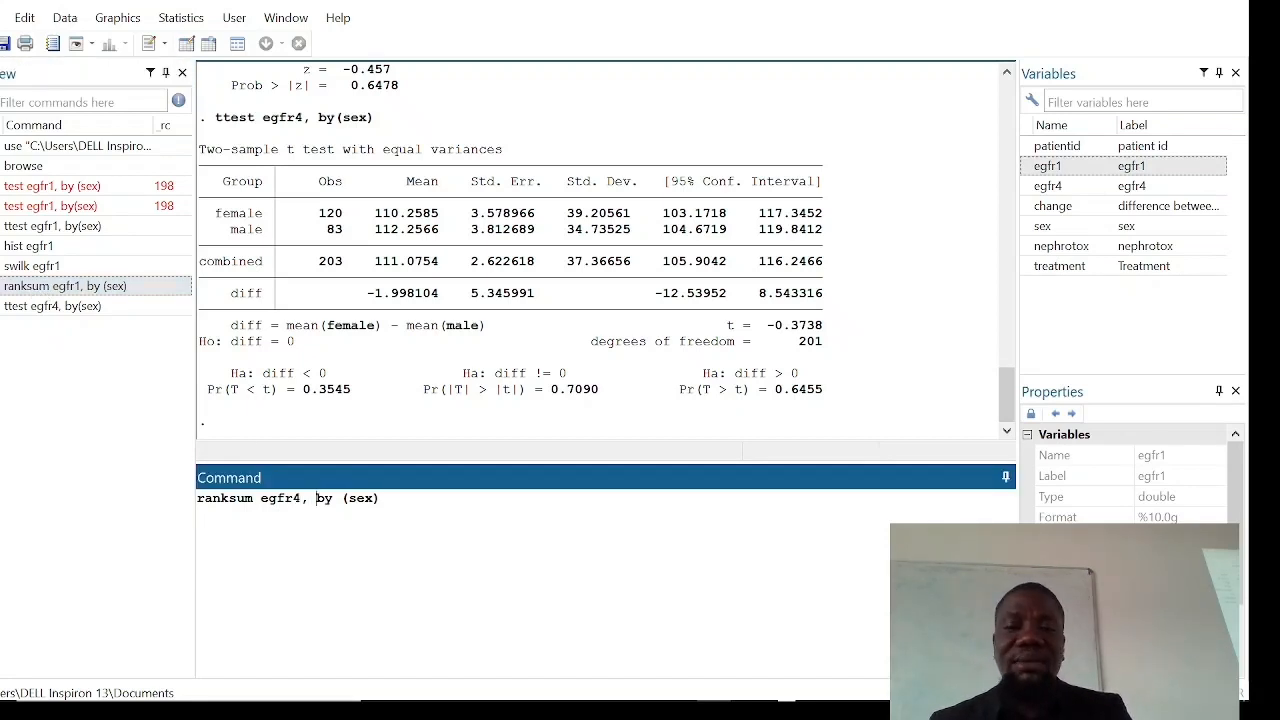
{"action": "key", "text": "Return"}
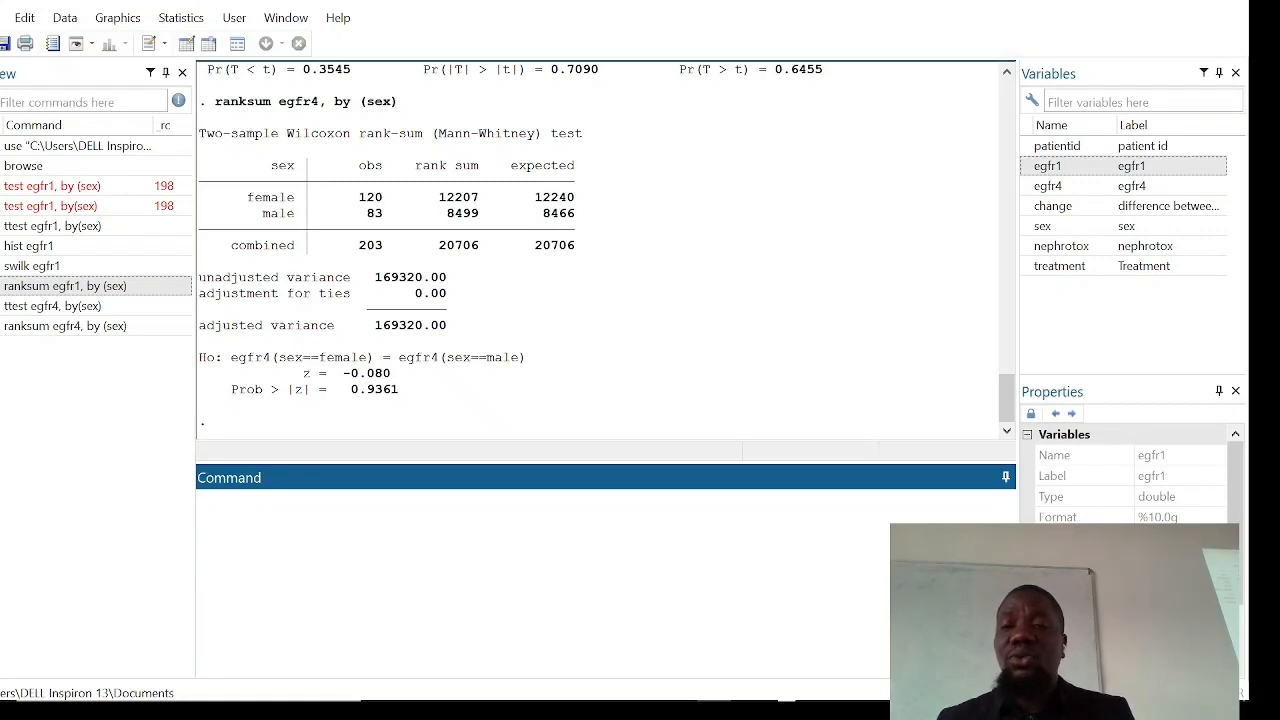
Run a two-sample t test of egfr1 by nephrotoxicity group with "ttest egfr1, by (nephrotox)"
{"action": "type", "text": "tests"}
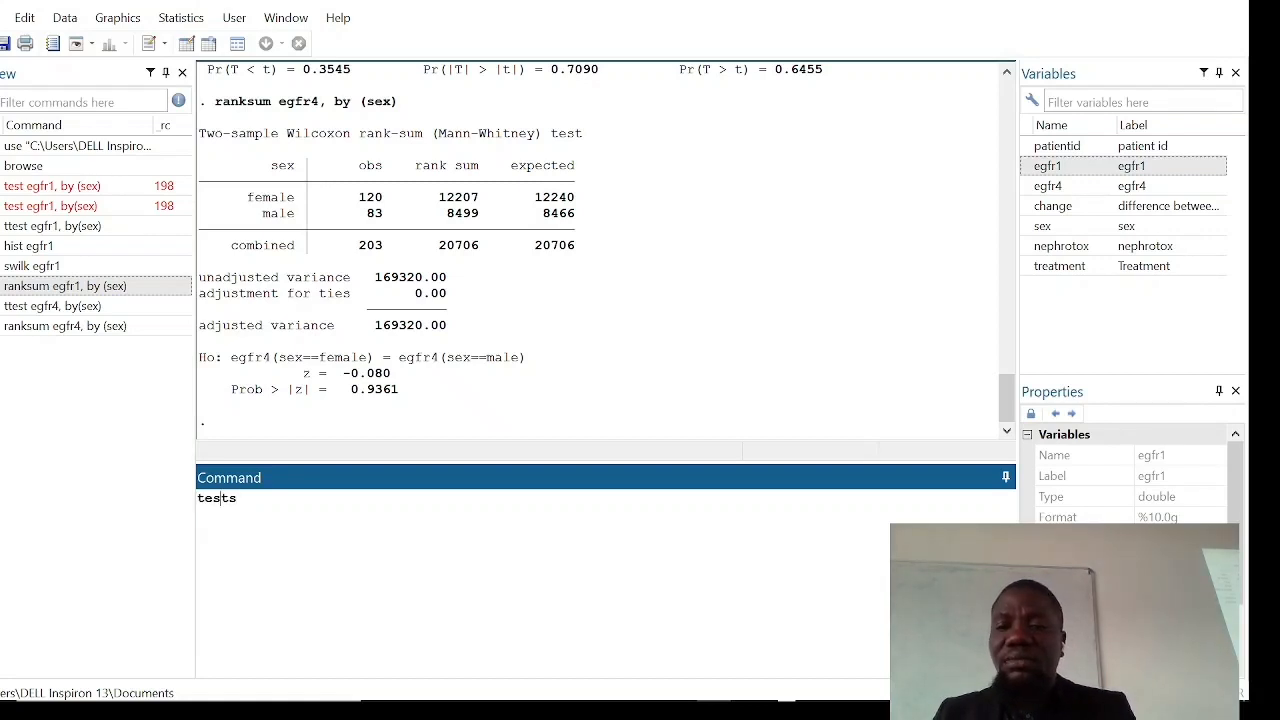
{"action": "left_click", "coordinate": [204, 498]}
{"action": "type", "text": "t "}
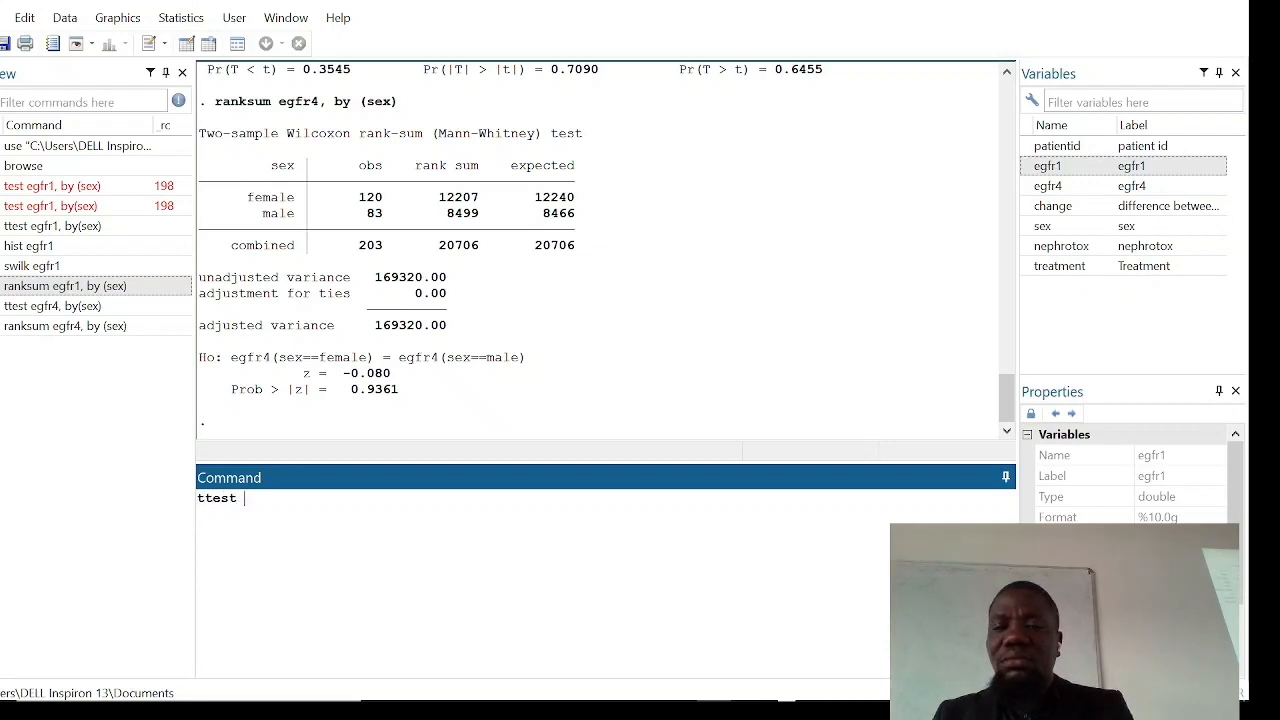
{"action": "type", "text": "egf"}
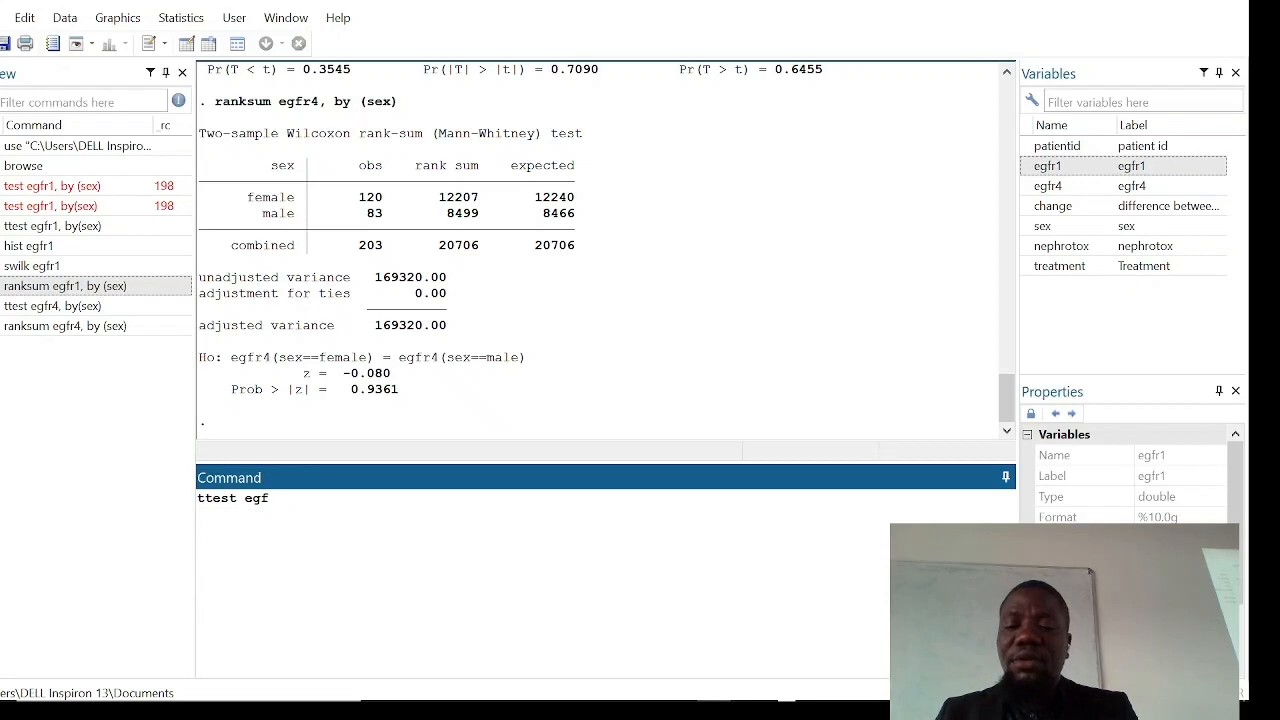
{"action": "type", "text": "r"}
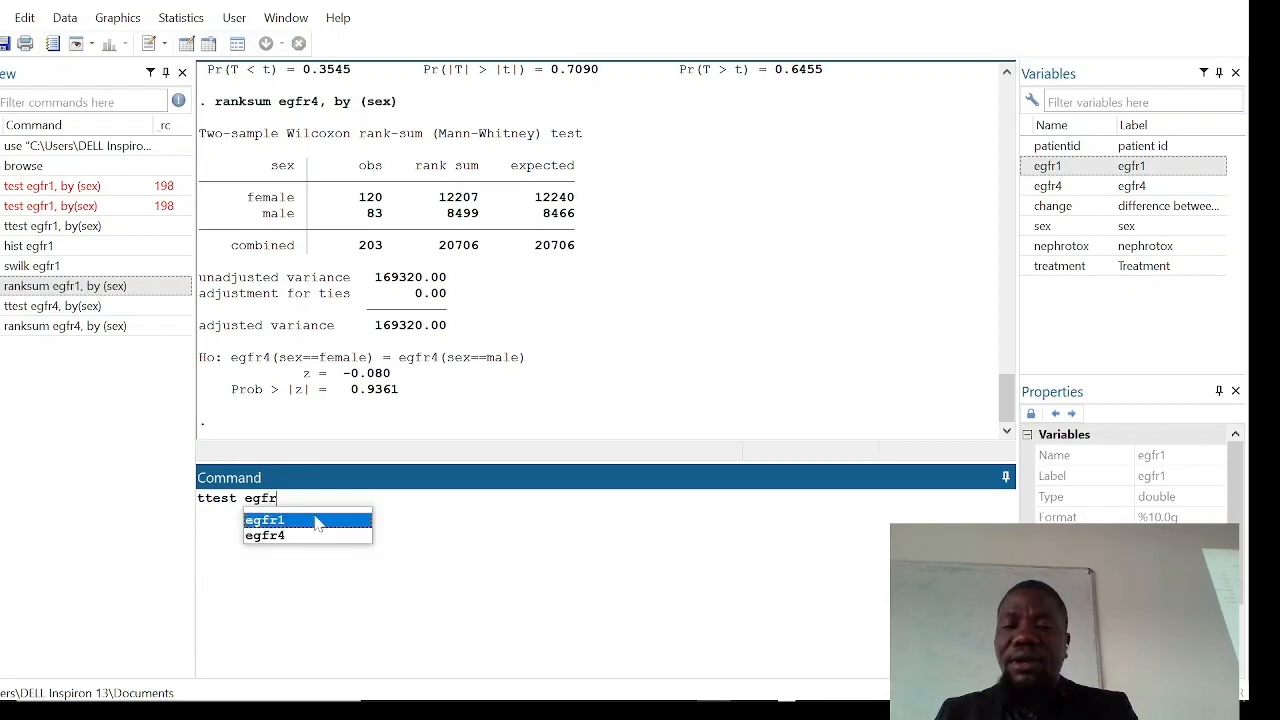
{"action": "key", "text": "Return"}
{"action": "type", "text": ", "}
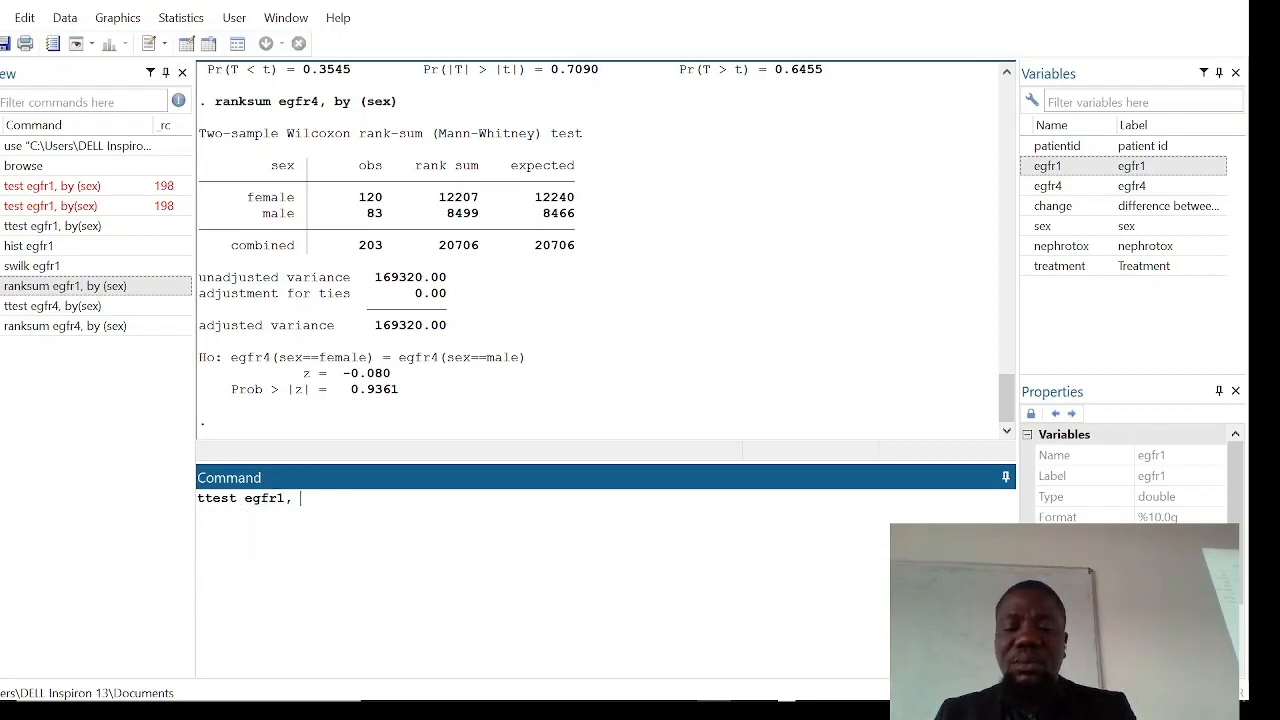
{"action": "type", "text": "by (ne"}
{"action": "key", "text": "Tab"}
{"action": "key", "text": "BackSpace"}
{"action": "type", "text": ")"}
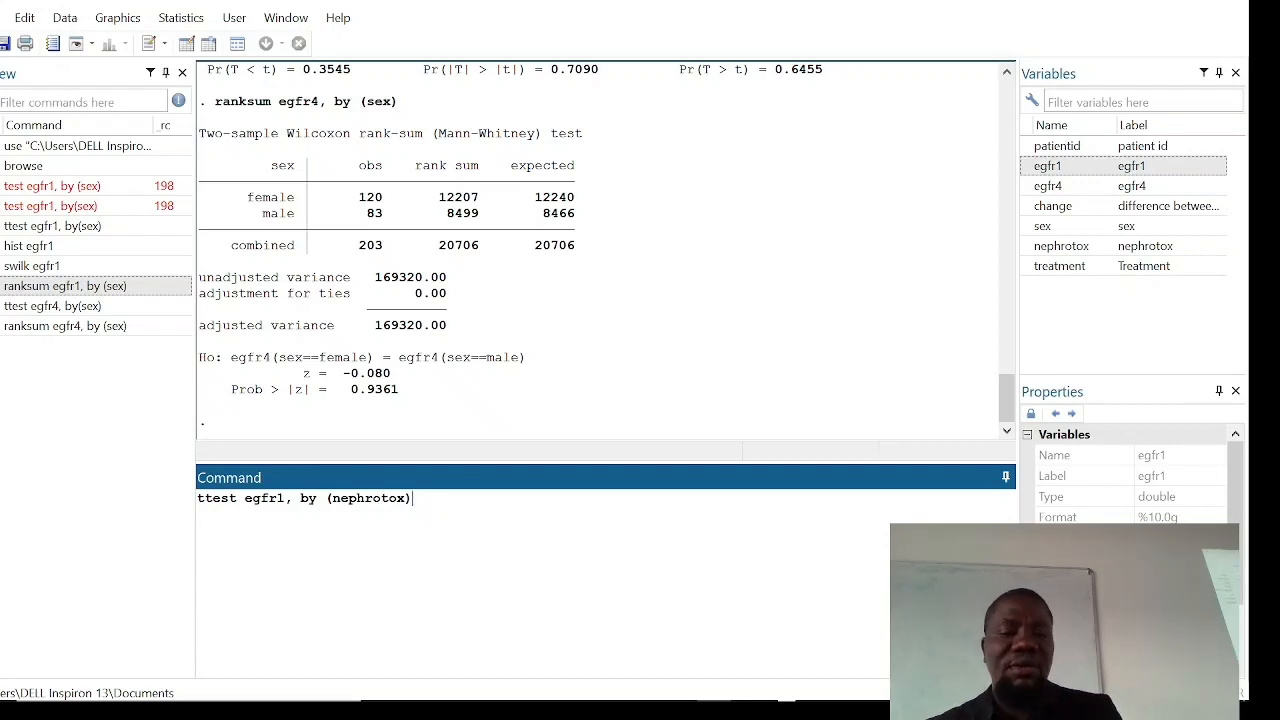
{"action": "key", "text": "Return"}
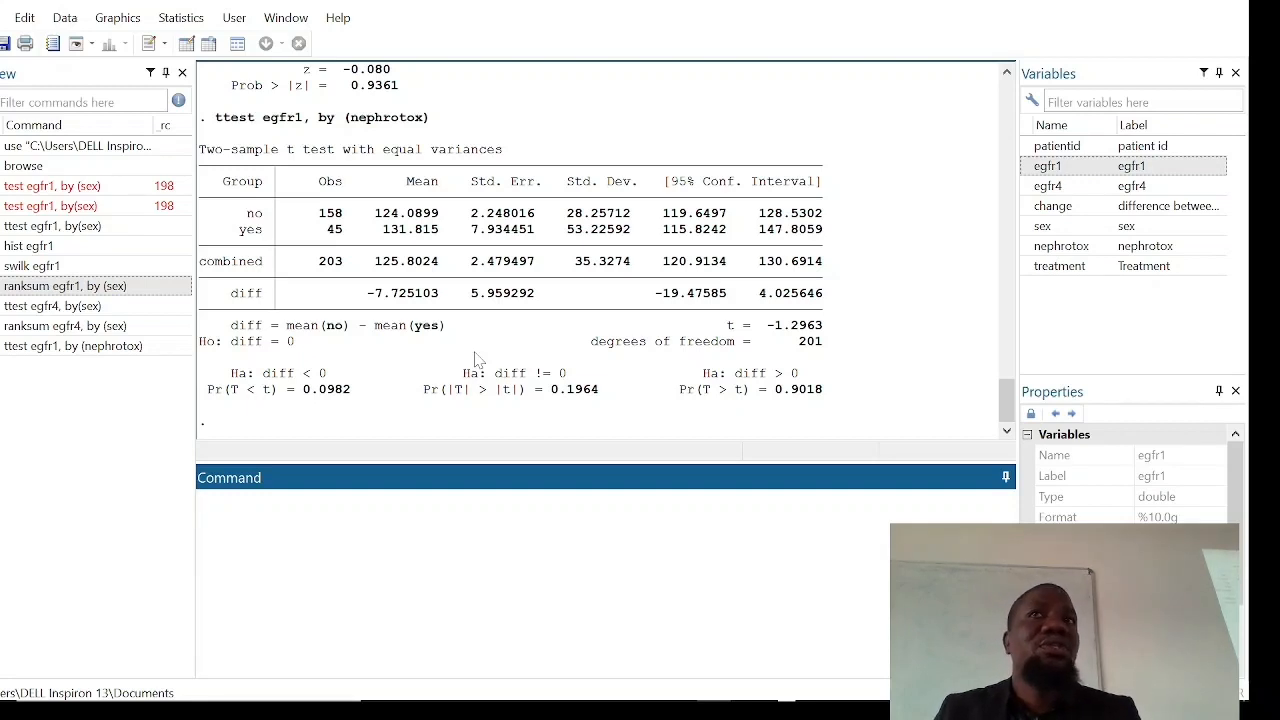
Enter the start of a rank-sum test command for egfr1, "ranksum egfr1"
{"action": "type", "text": "ranksum"}
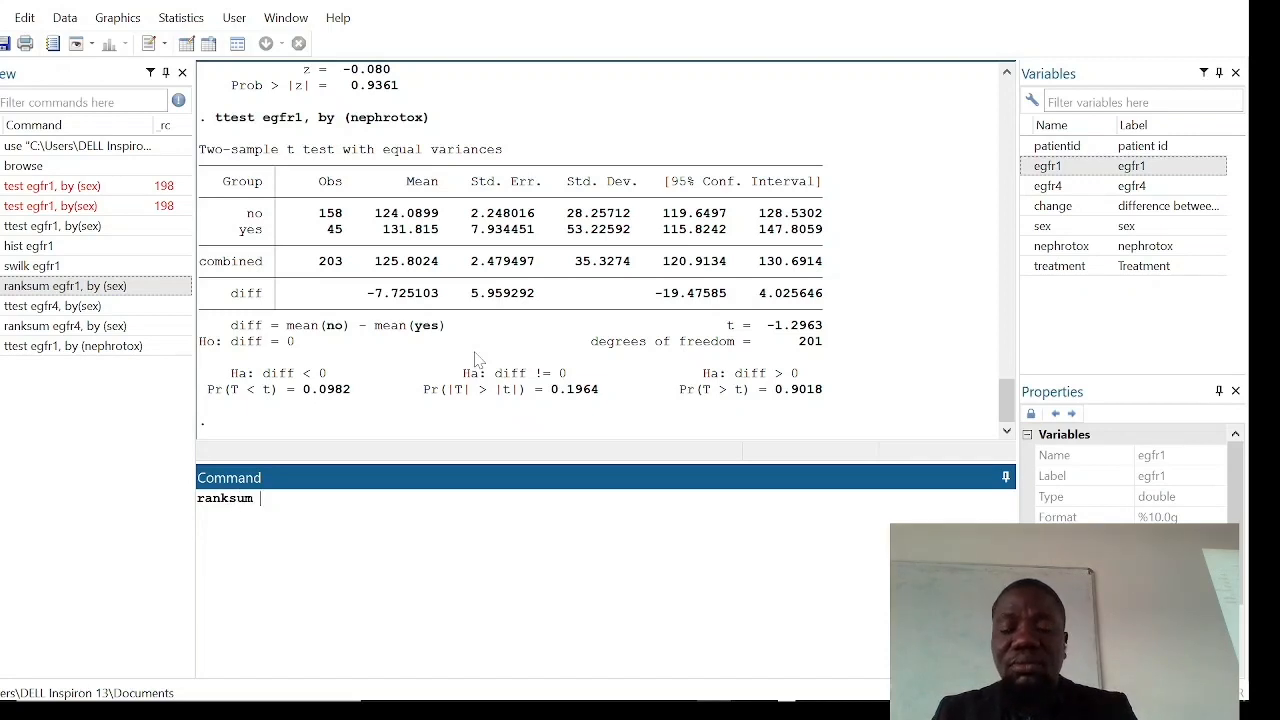
{"action": "type", "text": " egfr1"}
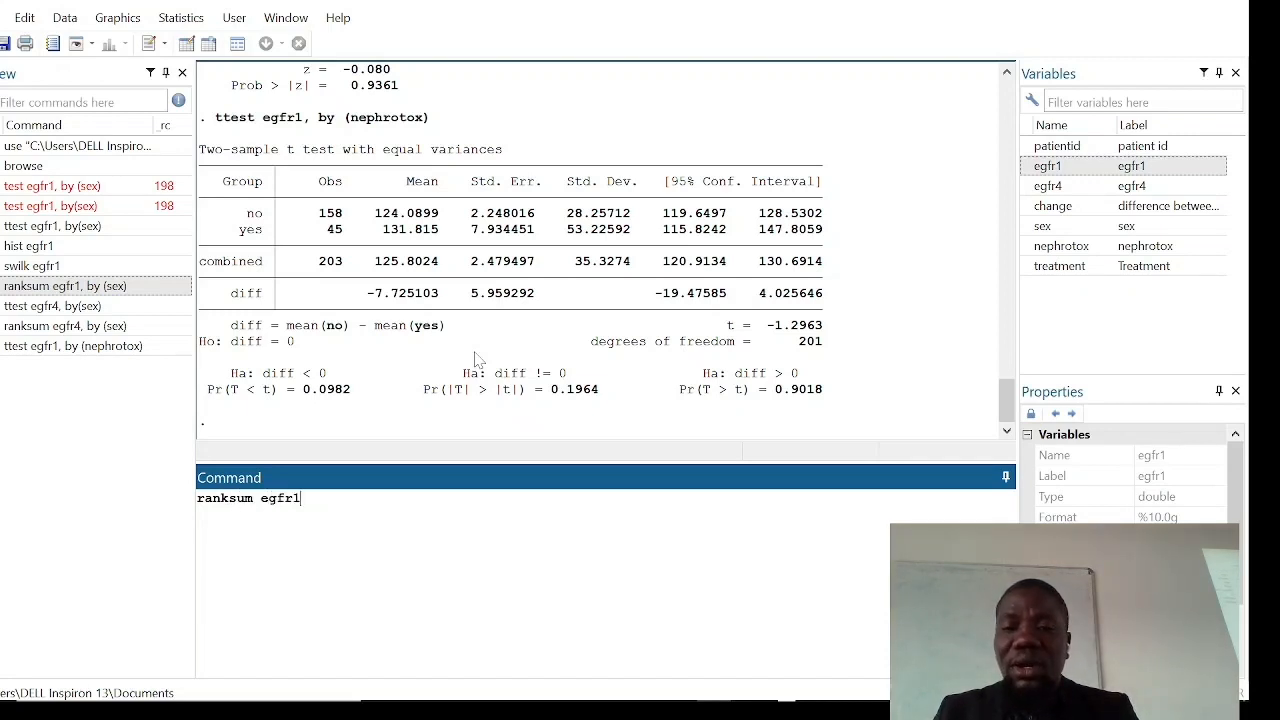